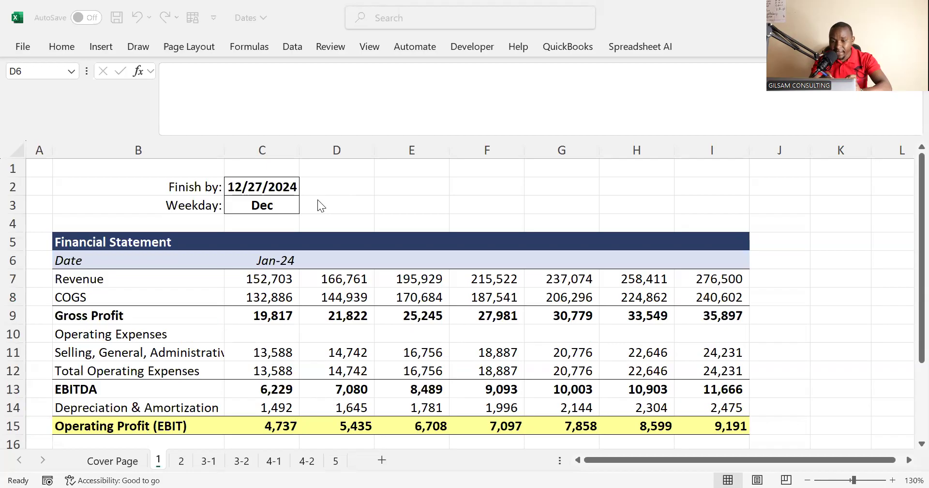
- Enter =EDATE(C6,1) in D6 of the Date row to produce the month following the one in C6
{"action": "left_click", "coordinate": [329, 260]}
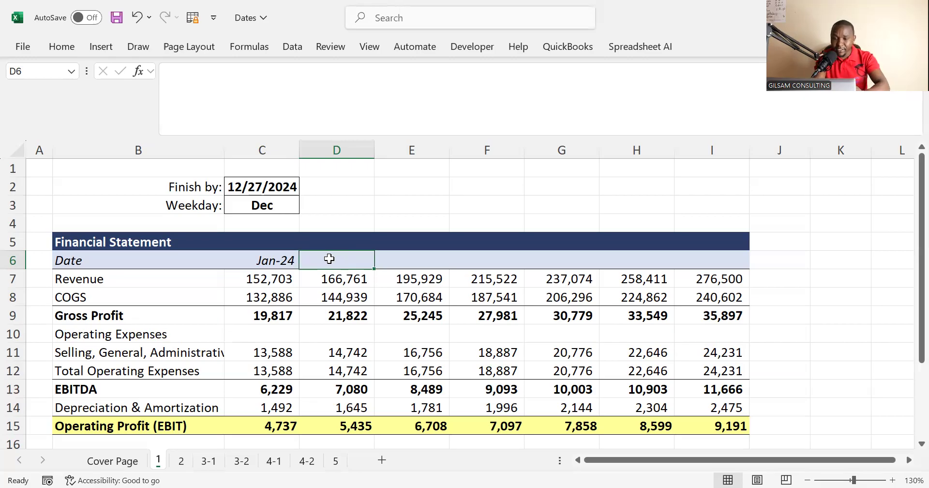
{"action": "type", "text": "="}
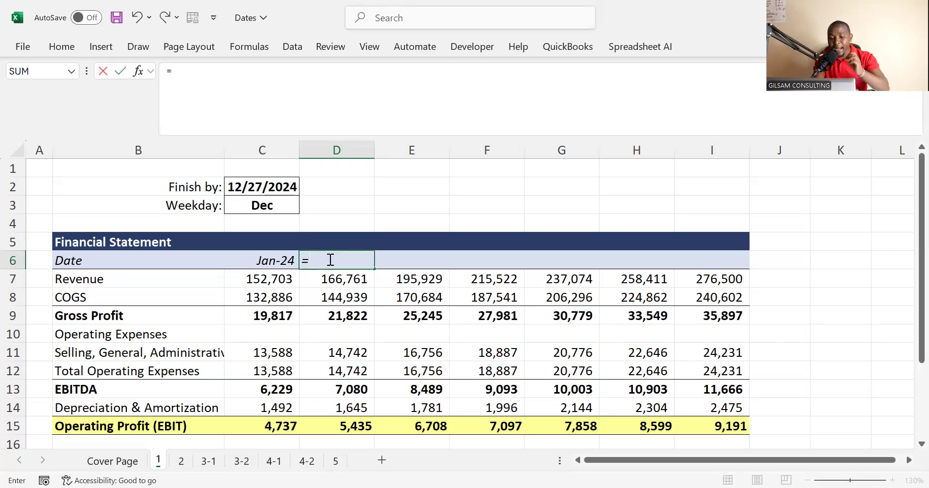
{"action": "type", "text": "ed"}
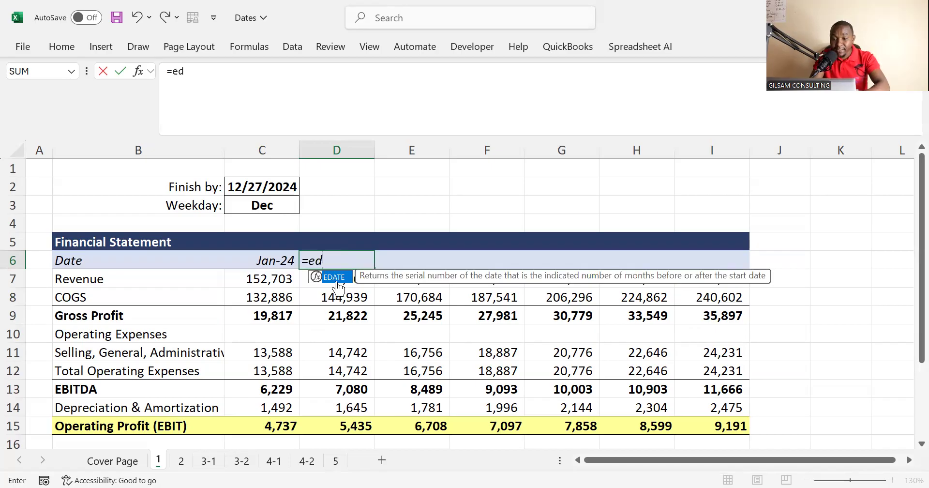
{"action": "key", "text": "Tab"}
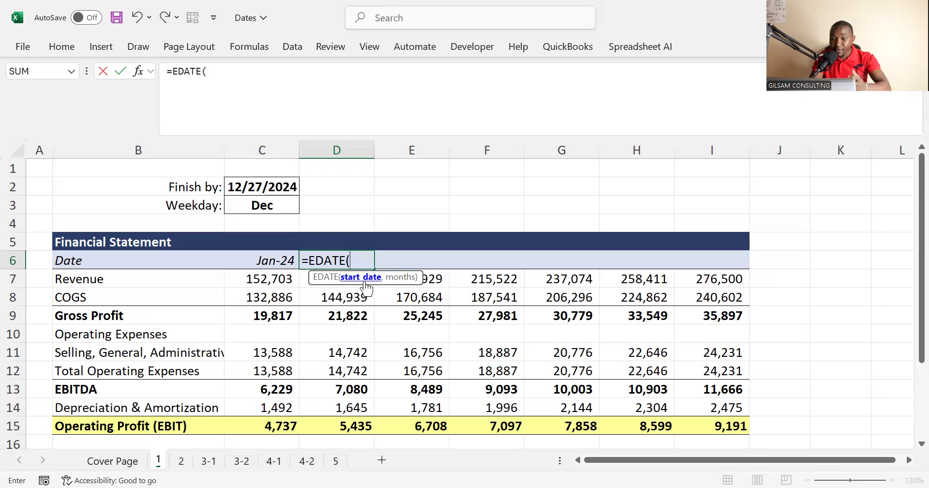
{"action": "left_click", "coordinate": [272, 261]}
{"action": "type", "text": ","}
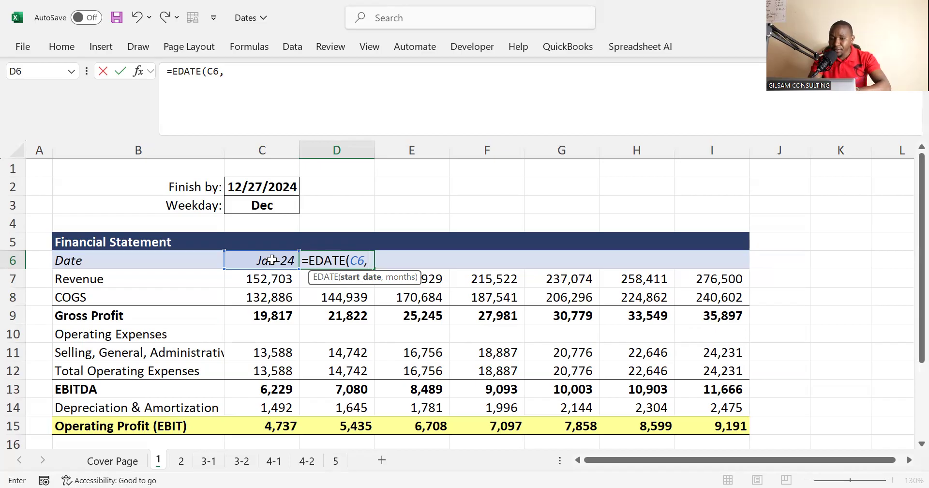
{"action": "type", "text": "1"}
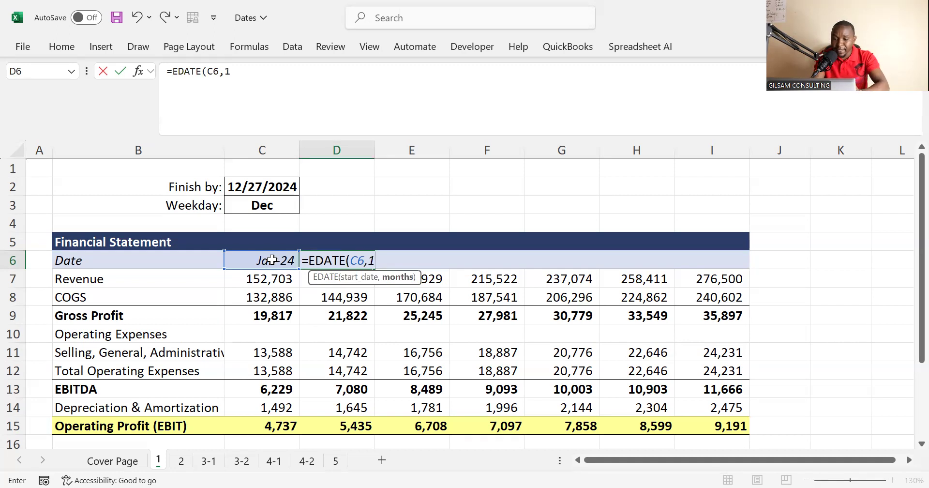
{"action": "key", "text": "Return"}
- Fill the EDATE formula from D6 across the Date row through I6
{"action": "left_click", "coordinate": [353, 255]}
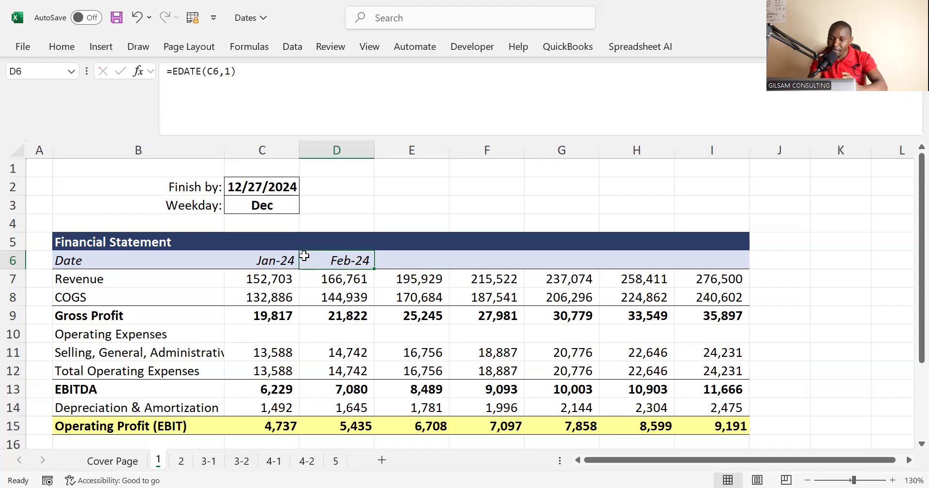
{"action": "left_click_drag", "start_coordinate": [268, 259], "coordinate": [701, 261]}
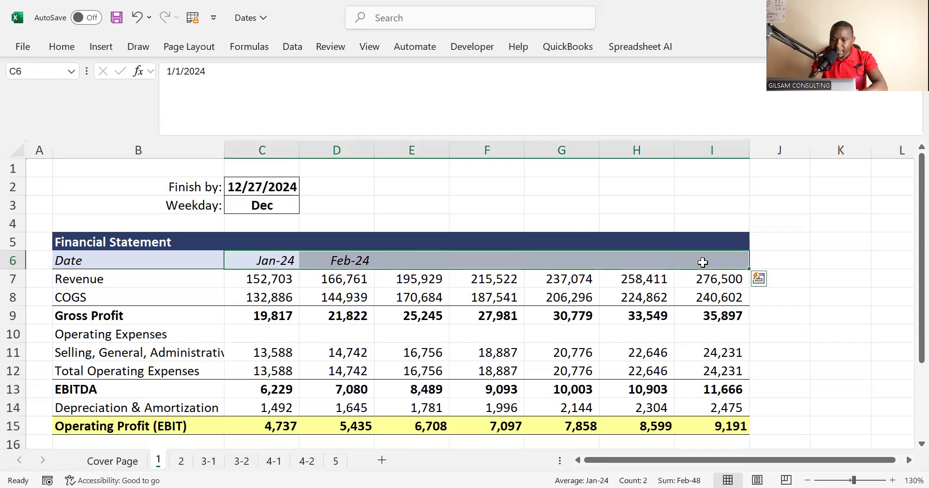
{"action": "left_click", "coordinate": [351, 256]}
{"action": "left_click_drag", "start_coordinate": [351, 257], "coordinate": [721, 262]}
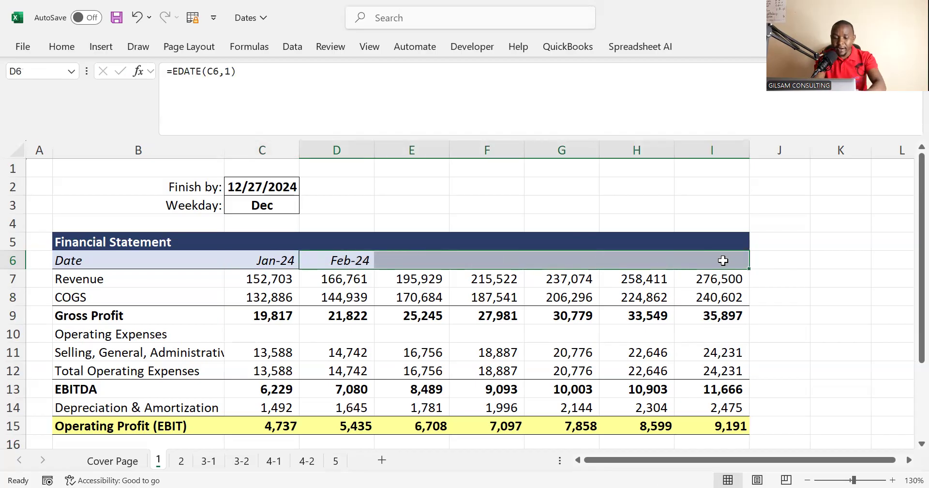
{"action": "key", "text": "ctrl+r"}
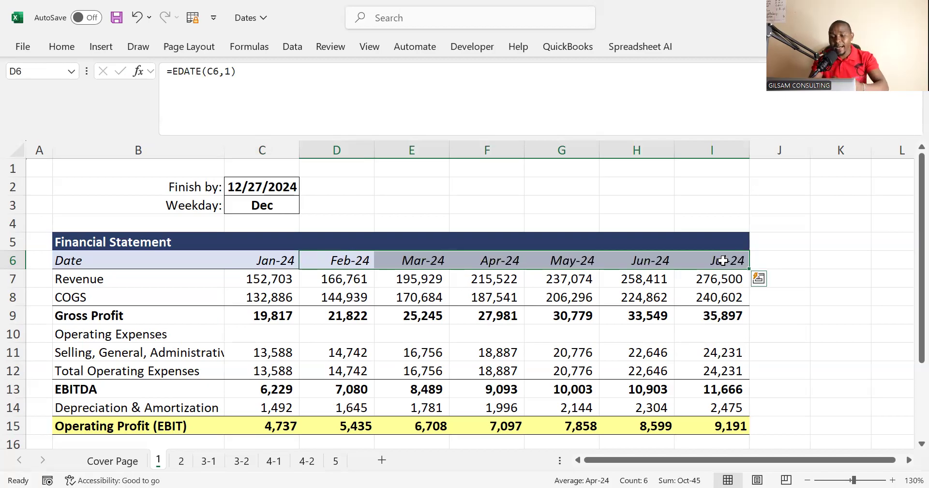
- Change the months argument of the EDATE formula in D6 to 12
{"action": "left_click", "coordinate": [420, 264]}
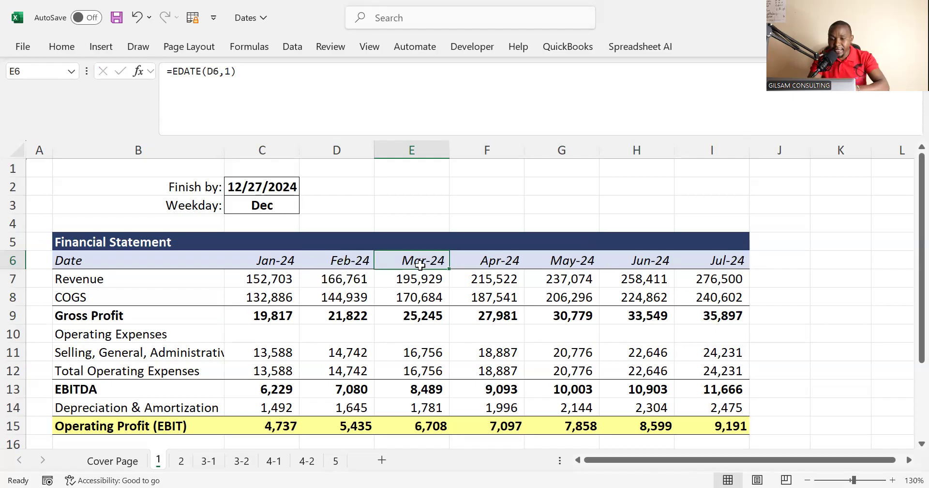
{"action": "left_click", "coordinate": [273, 264]}
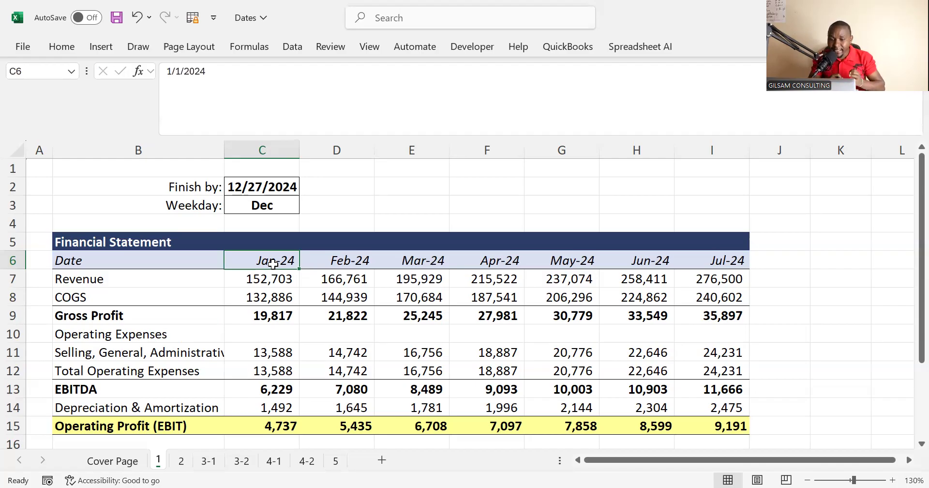
{"action": "left_click", "coordinate": [356, 263]}
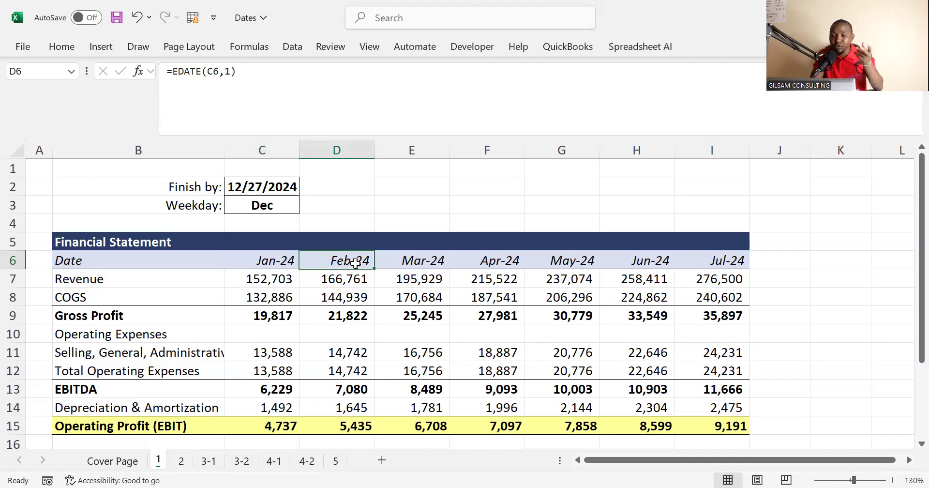
{"action": "left_click", "coordinate": [230, 73]}
{"action": "type", "text": "2"}
{"action": "key", "text": "Return"}
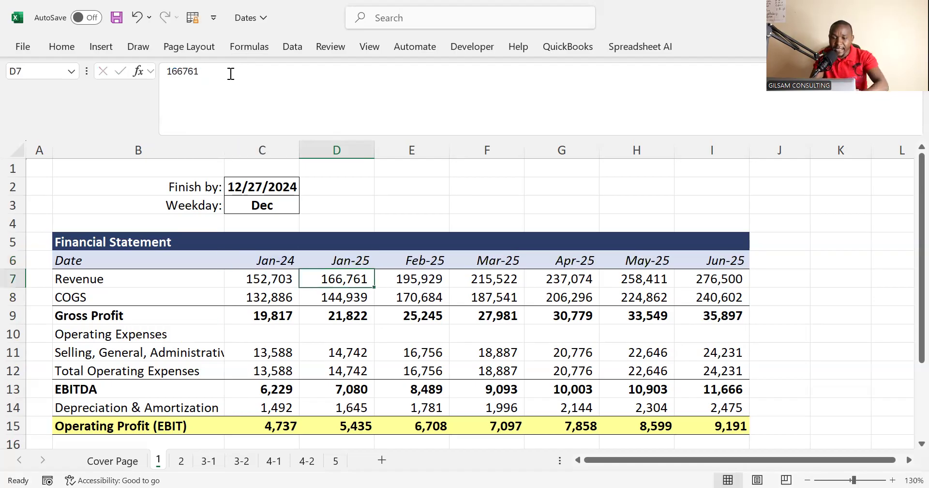
- Examine the EDATE formulas across the Date row, comparing D6 with the cells through I6
{"action": "left_click", "coordinate": [342, 257]}
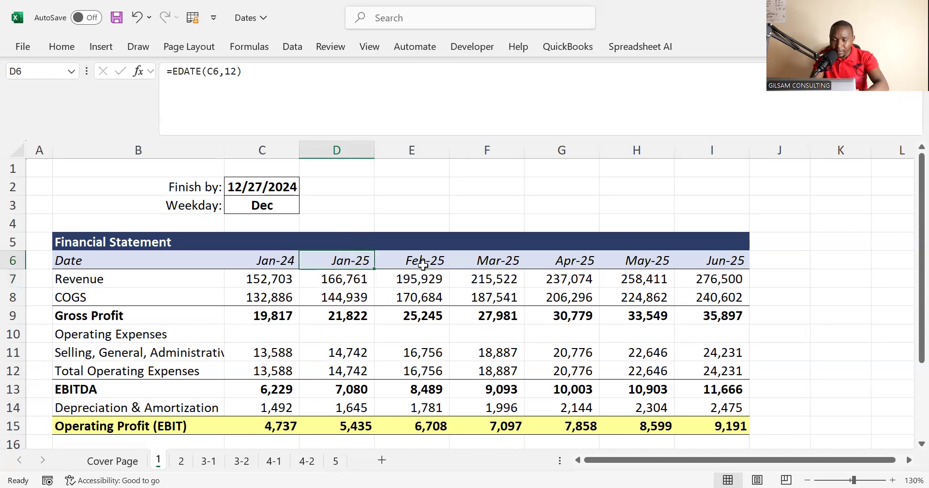
{"action": "left_click", "coordinate": [422, 263]}
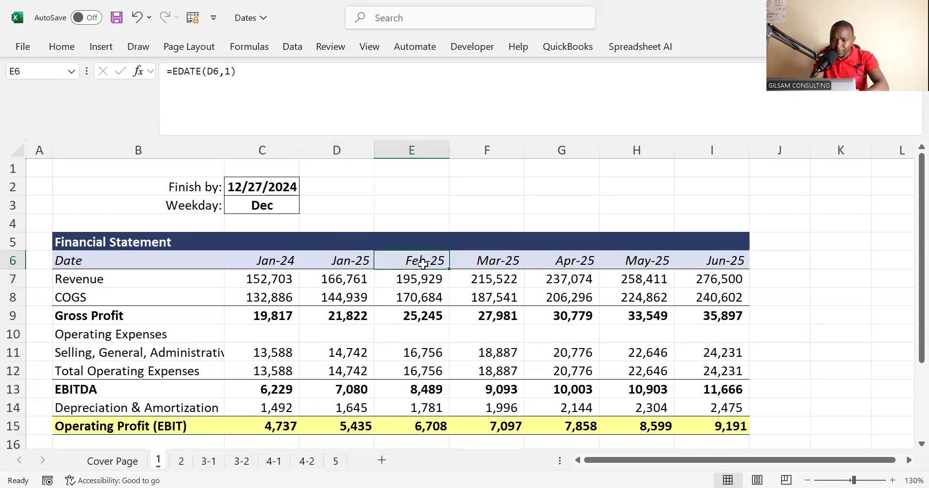
{"action": "left_click", "coordinate": [505, 262]}
{"action": "left_click", "coordinate": [717, 263]}
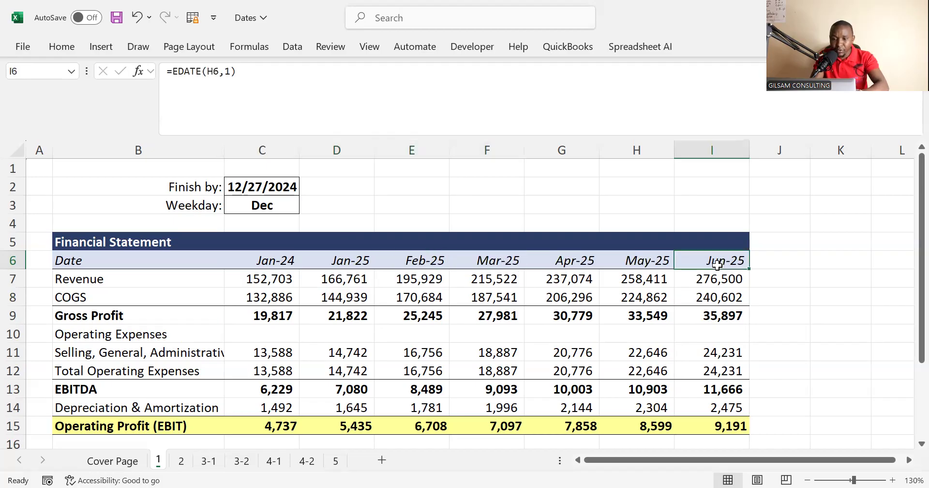
{"action": "left_click", "coordinate": [366, 259]}
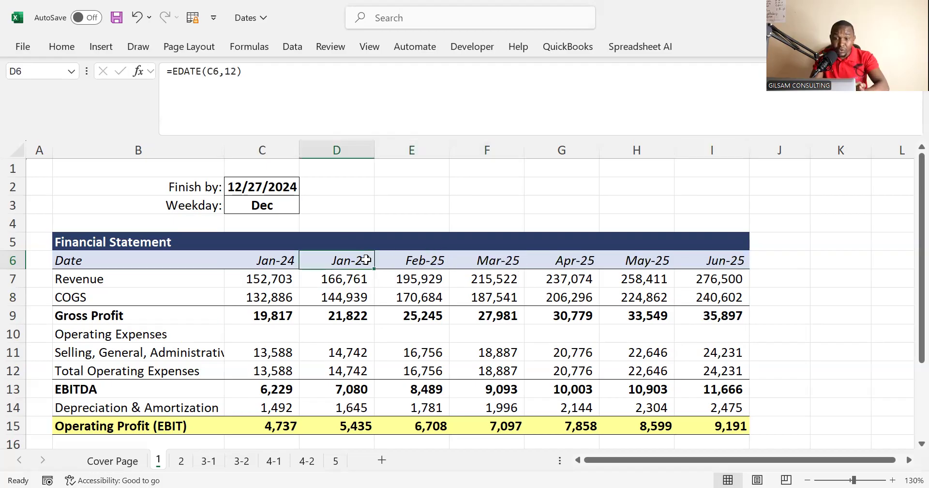
{"action": "left_click", "coordinate": [268, 71]}
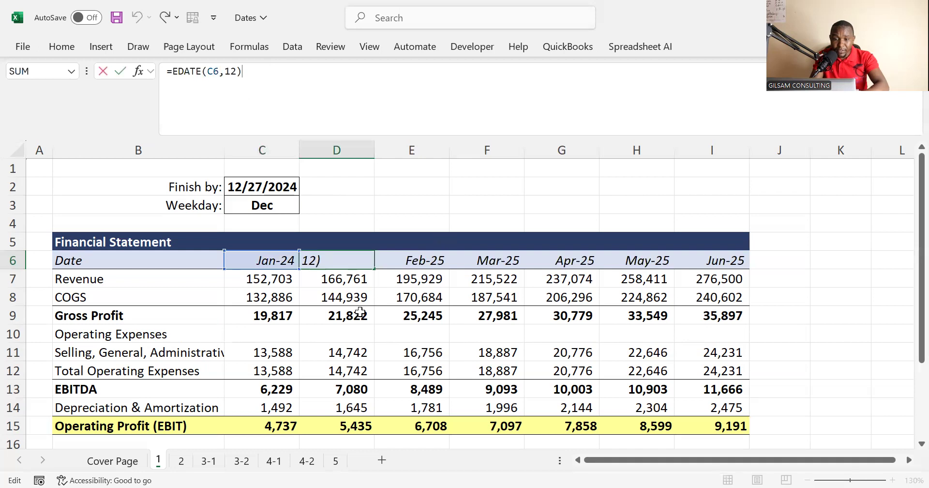
{"action": "key", "text": "Escape"}
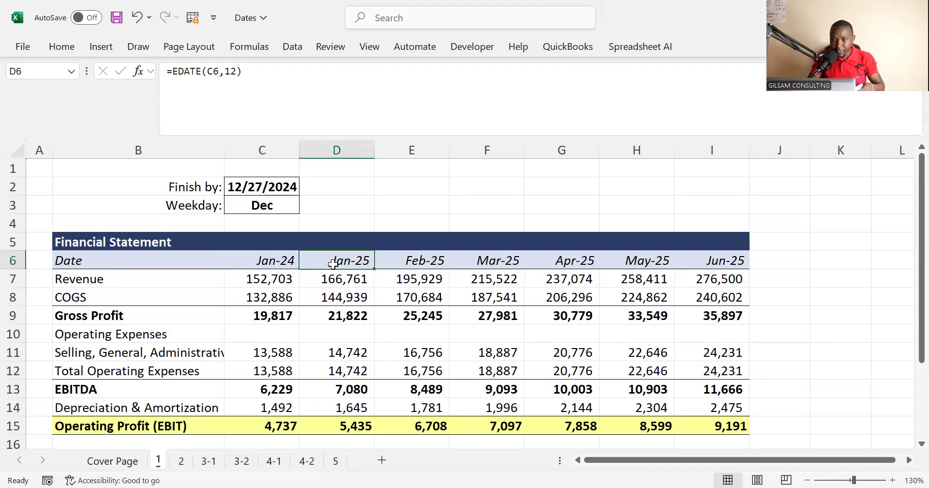
- Clear the Dates to Ship values in E8:E17 on sheet 2
{"action": "left_click", "coordinate": [188, 463]}
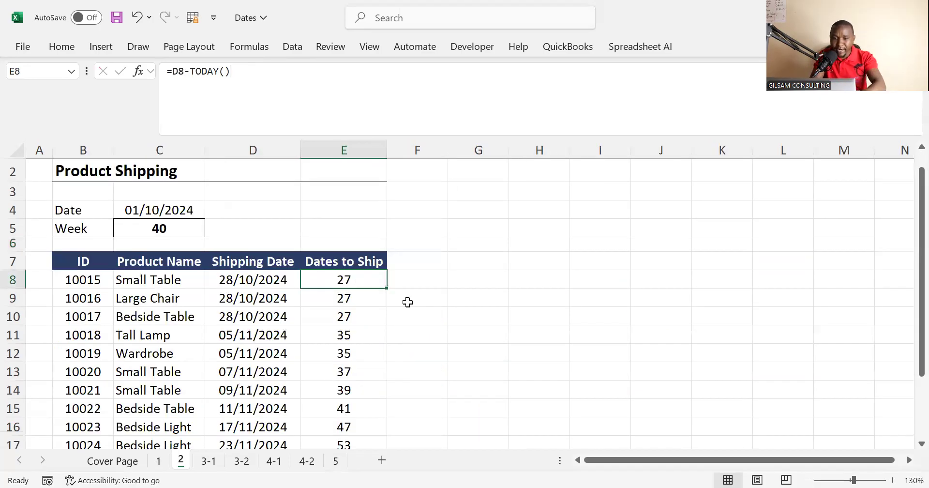
{"action": "left_click", "coordinate": [414, 393]}
{"action": "left_click", "coordinate": [335, 299]}
{"action": "left_click", "coordinate": [320, 278]}
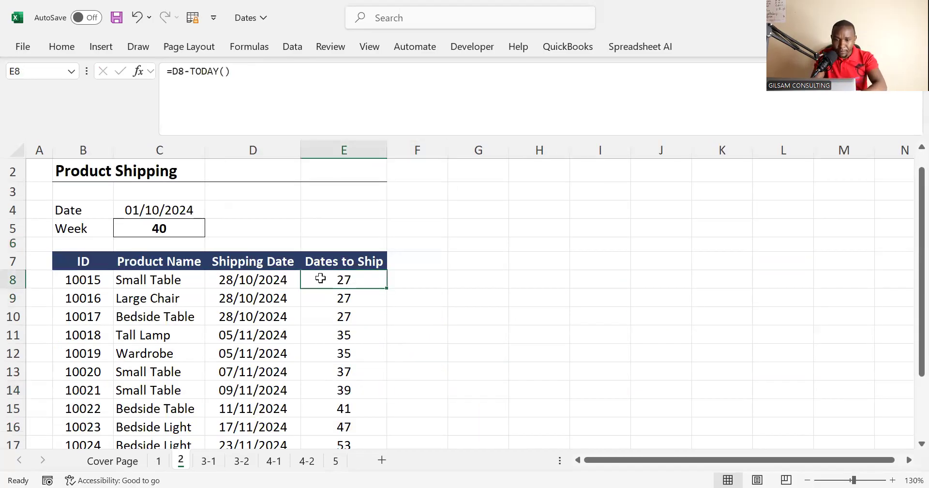
{"action": "left_click", "coordinate": [458, 329]}
{"action": "left_click_drag", "start_coordinate": [359, 278], "coordinate": [324, 449]}
{"action": "key", "text": "Delete"}
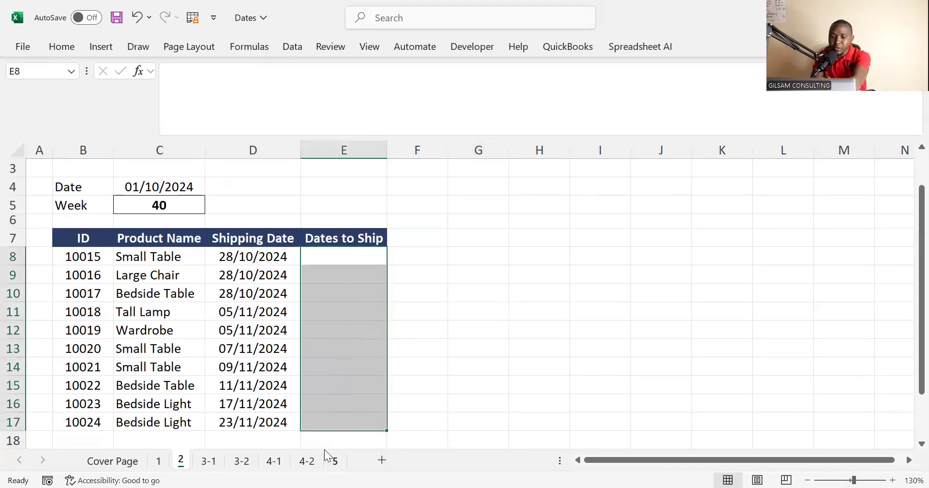
- Examine the first product's shipping date in D8 and its custom number format code
{"action": "left_click", "coordinate": [465, 352]}
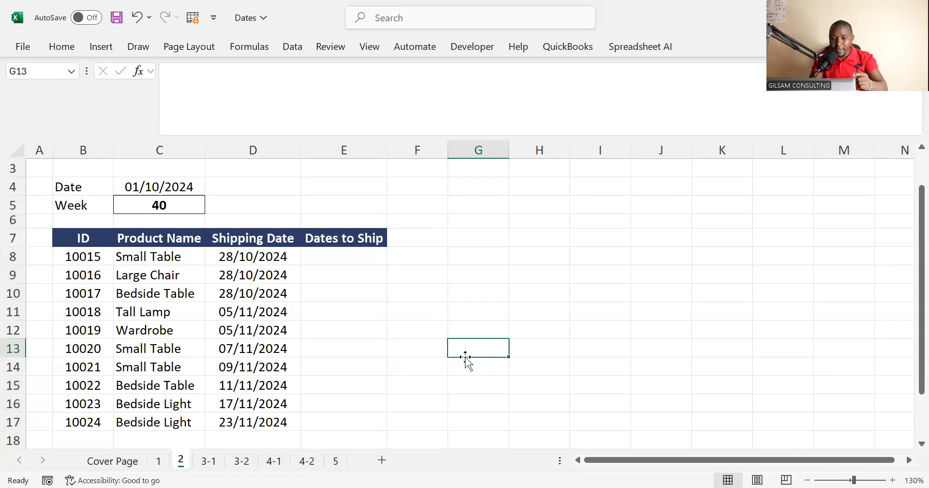
{"action": "left_click", "coordinate": [331, 267]}
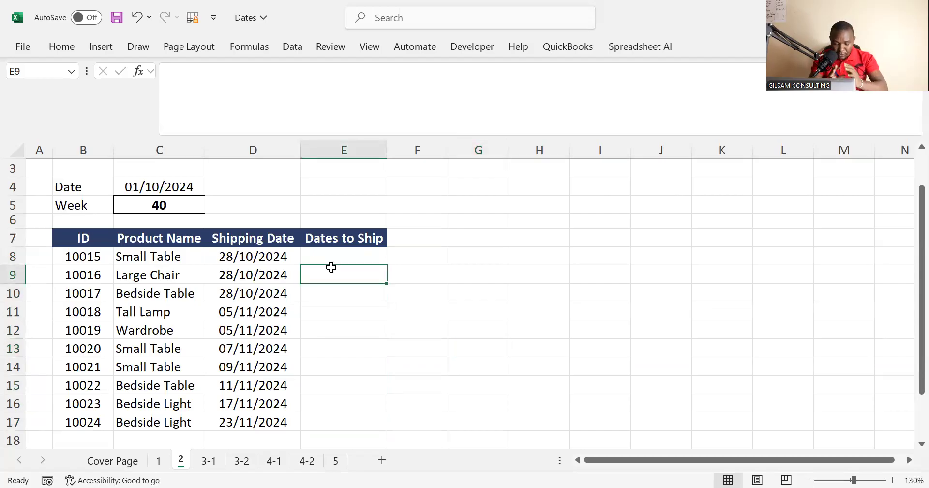
{"action": "left_click", "coordinate": [323, 254]}
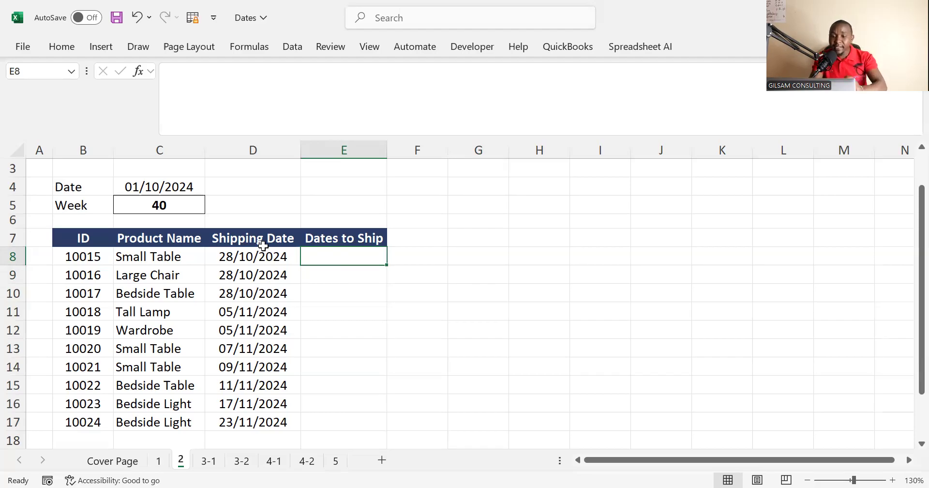
{"action": "left_click", "coordinate": [160, 261]}
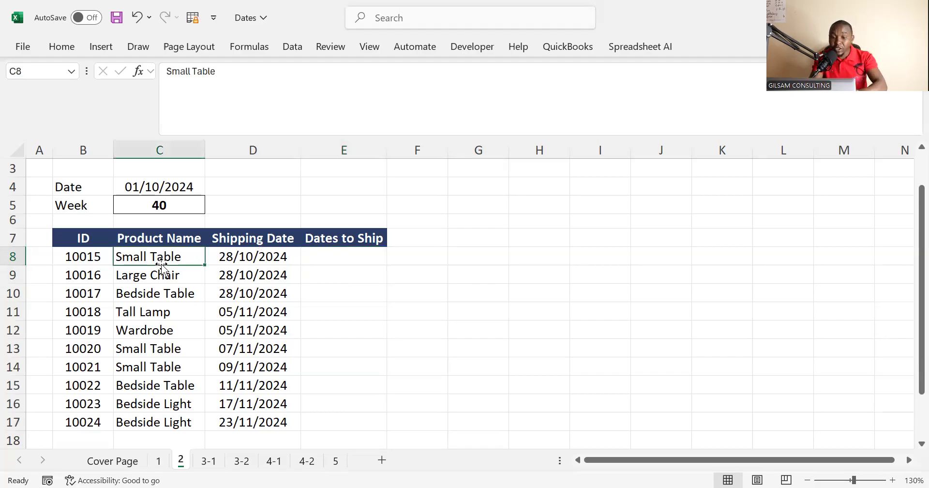
{"action": "left_click", "coordinate": [263, 257]}
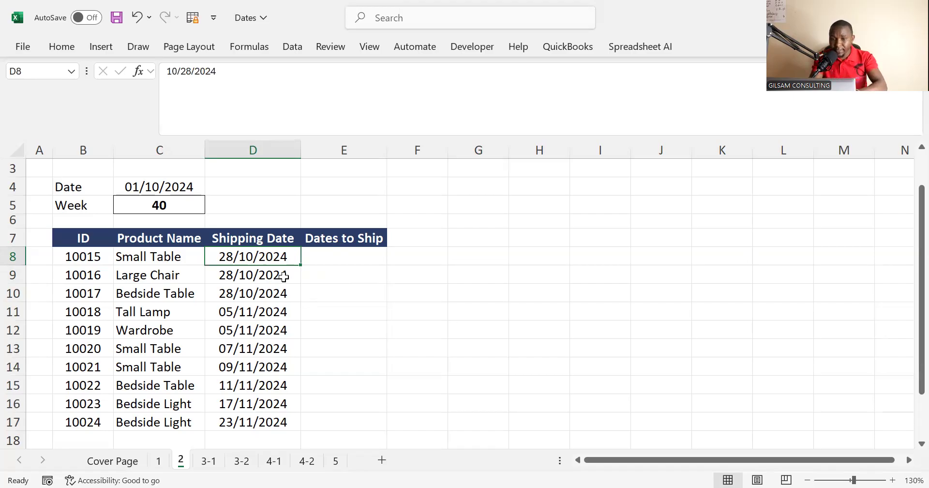
{"action": "left_click", "coordinate": [62, 46]}
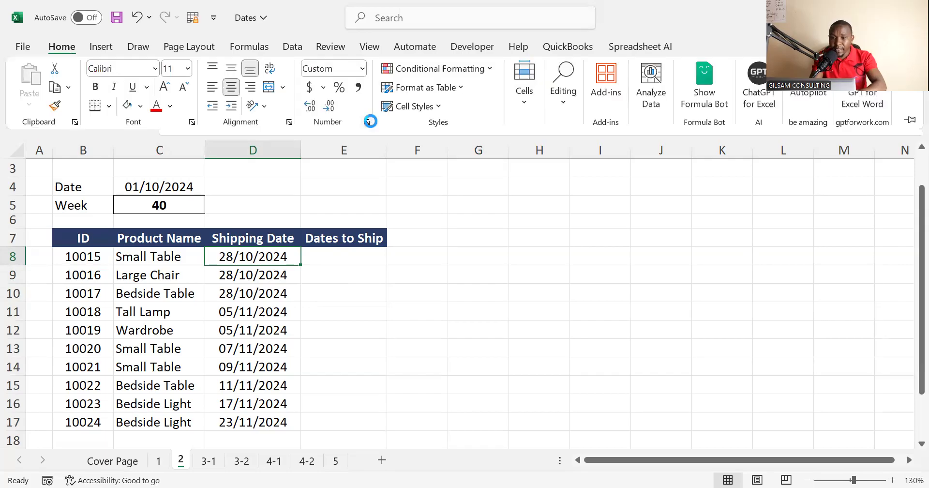
{"action": "left_click", "coordinate": [370, 121]}
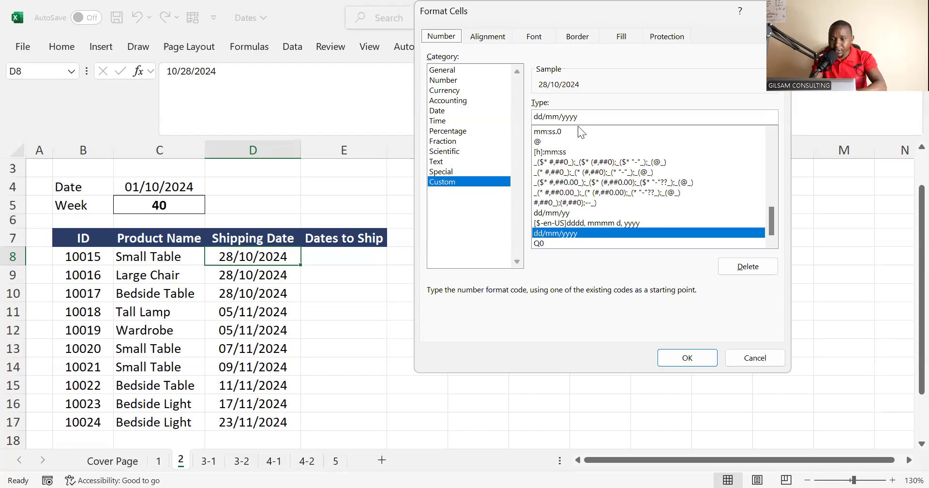
{"action": "left_click_drag", "start_coordinate": [584, 114], "coordinate": [537, 118]}
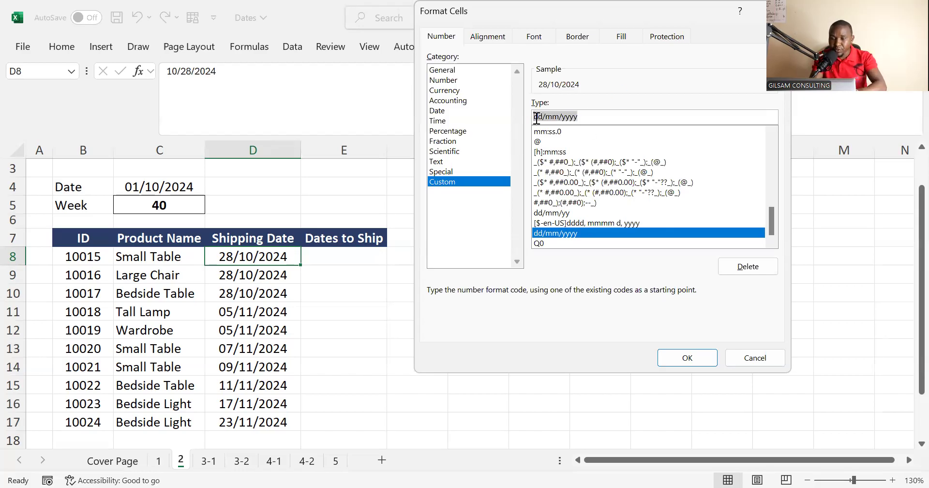
{"action": "left_click", "coordinate": [687, 358]}
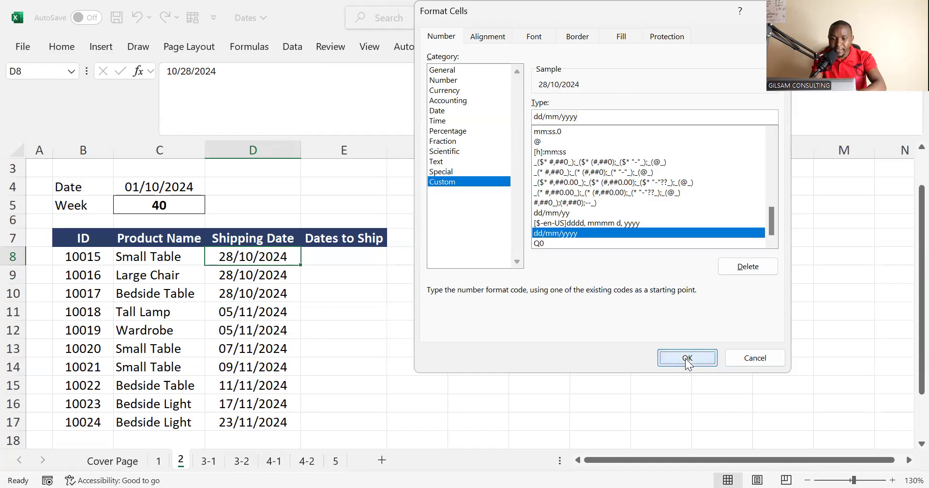
- Enter the formula =D8-TODAY() in E8 to calculate the first product's days to ship
{"action": "left_click", "coordinate": [324, 250]}
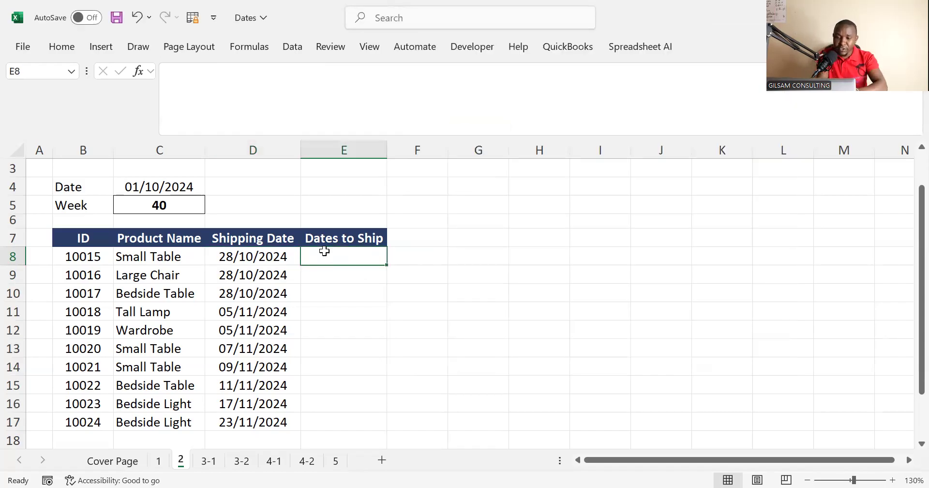
{"action": "type", "text": "="}
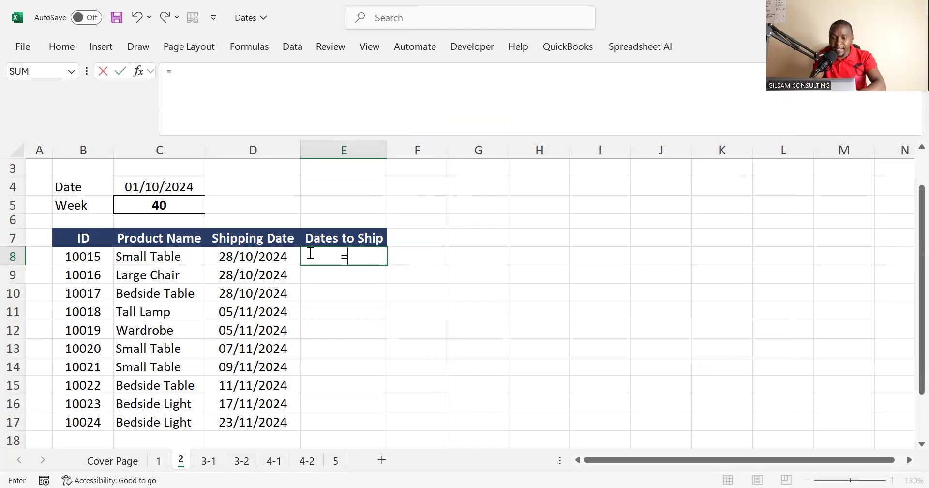
{"action": "left_click", "coordinate": [244, 258]}
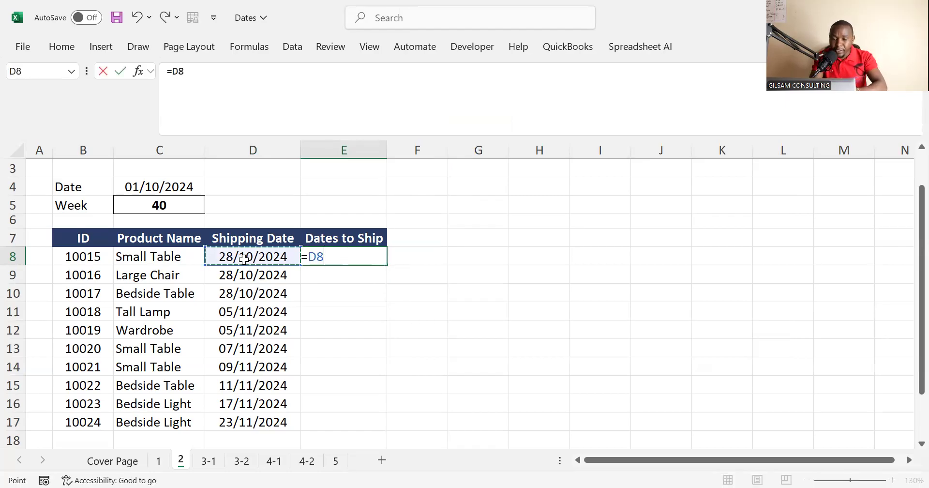
{"action": "type", "text": "-"}
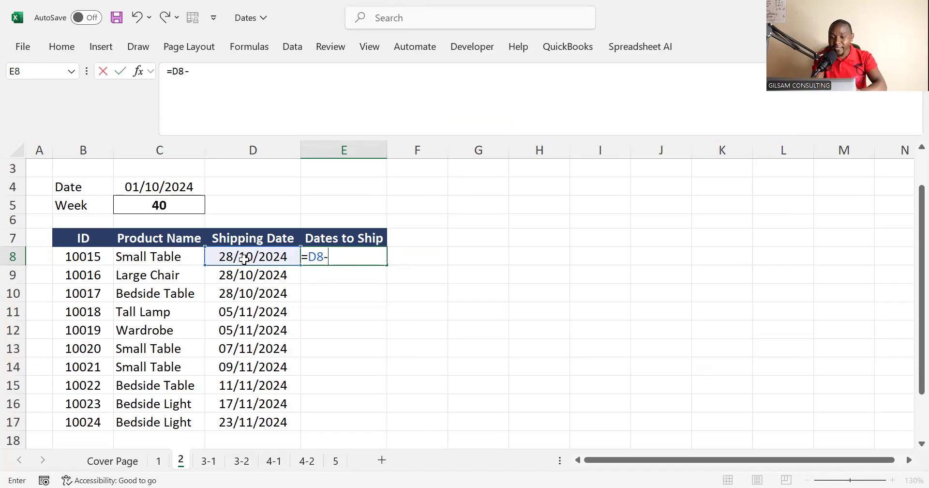
{"action": "type", "text": "tod"}
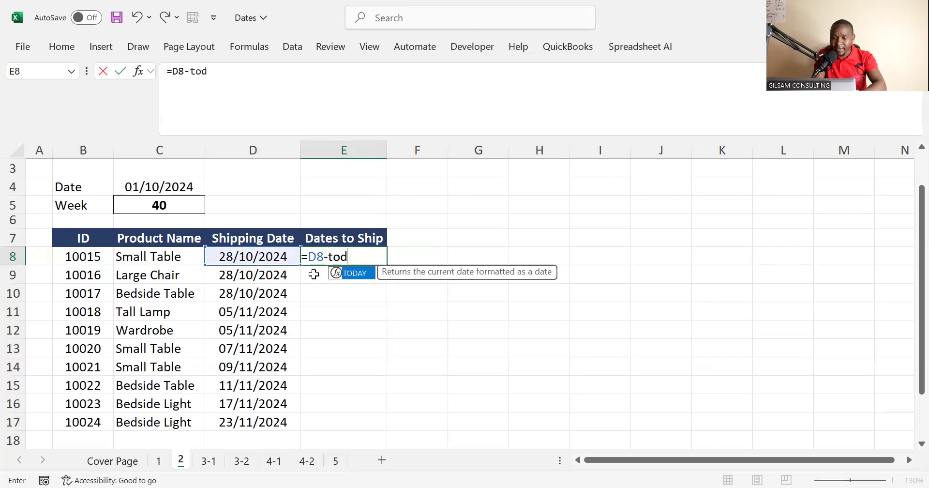
{"action": "double_click", "coordinate": [357, 273]}
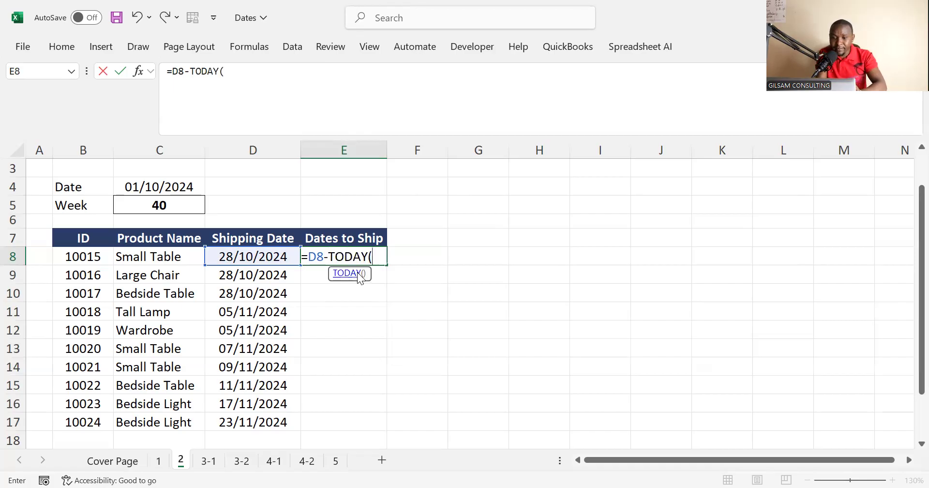
{"action": "key", "text": "Return"}
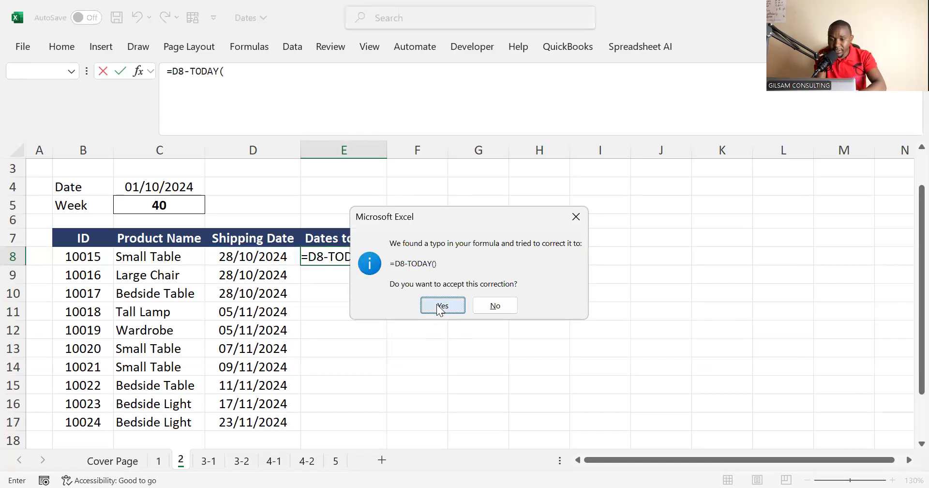
{"action": "left_click", "coordinate": [437, 305]}
- Copy the days-to-ship formula from E8 down through E17 for all the products
{"action": "left_click", "coordinate": [325, 260]}
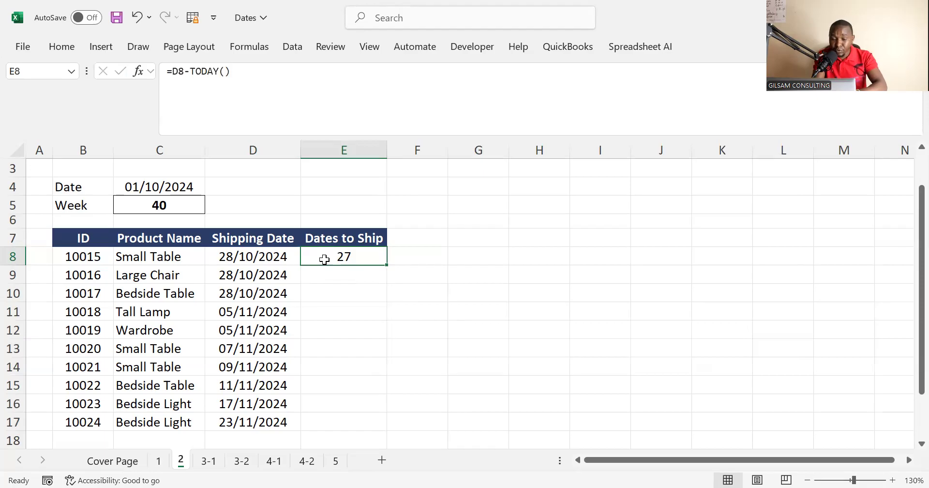
{"action": "left_click_drag", "start_coordinate": [386, 265], "coordinate": [348, 424]}
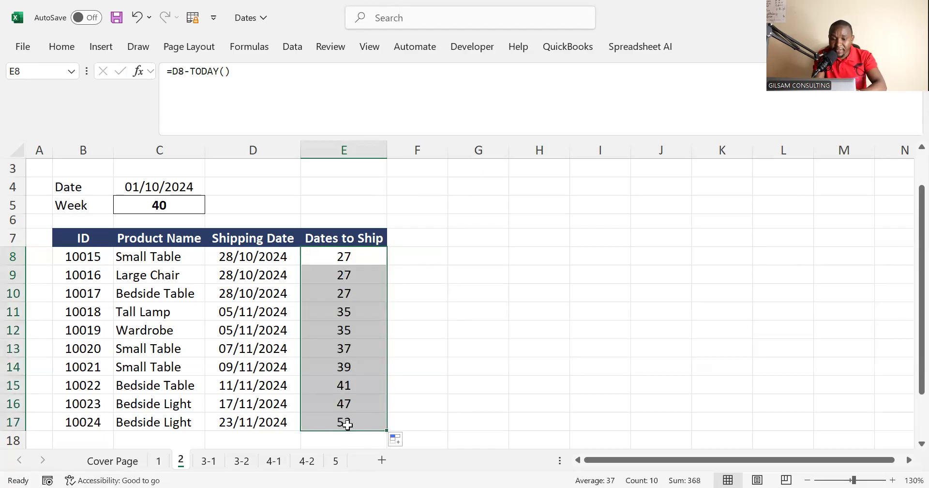
{"action": "left_click", "coordinate": [351, 423]}
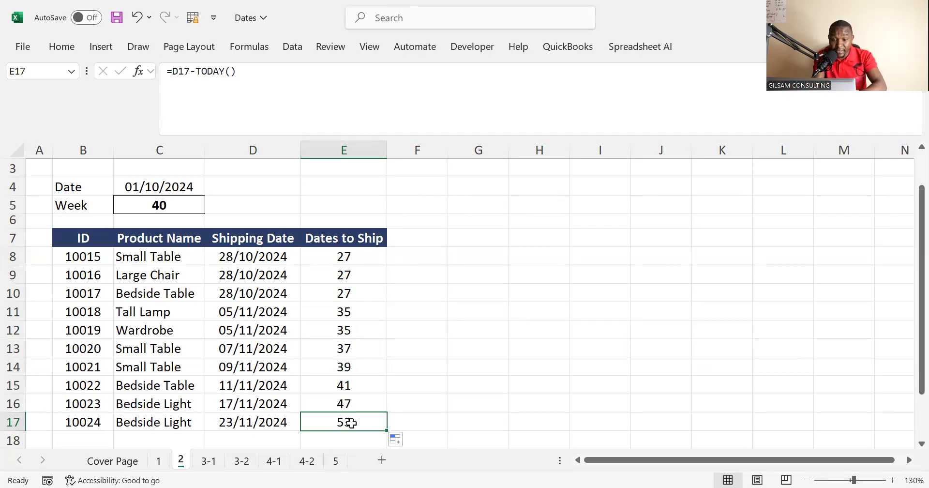
{"action": "left_click", "coordinate": [446, 352]}
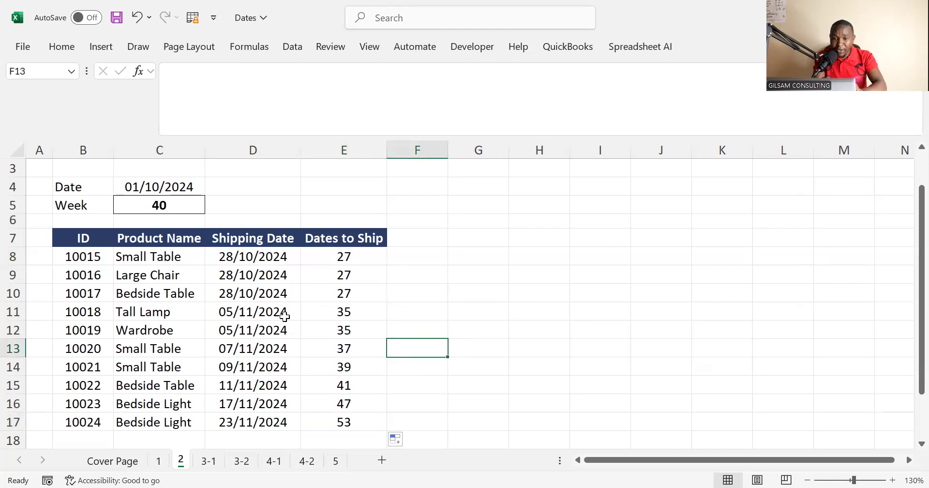
- Check the existing Week formula in C5 and enter the note "weeknum excels" in F6
{"action": "left_click", "coordinate": [169, 200]}
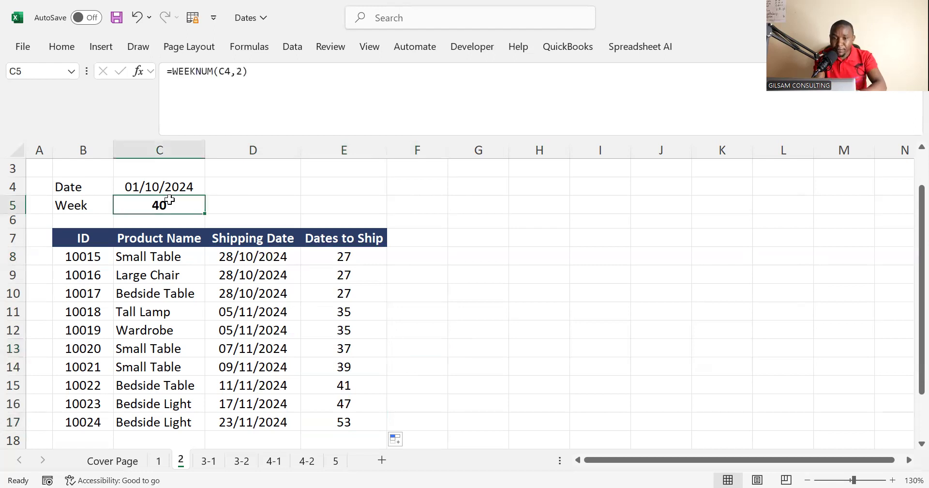
{"action": "left_click", "coordinate": [424, 219]}
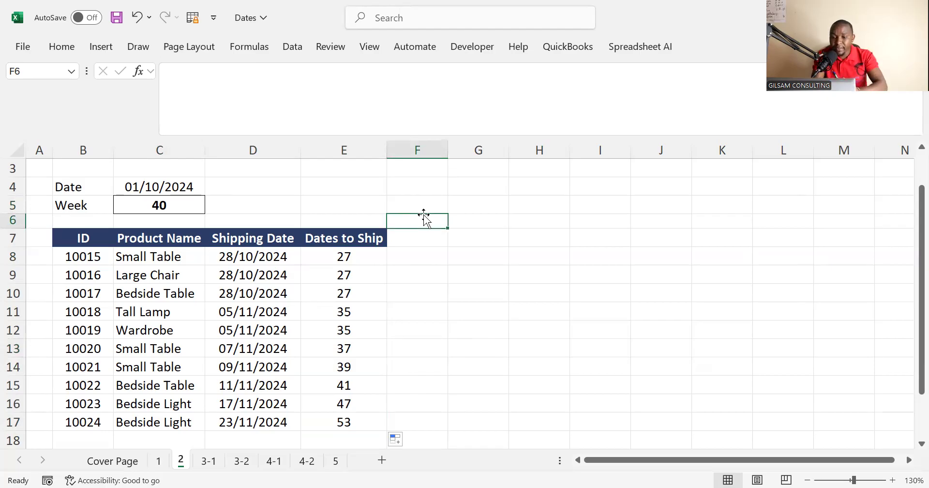
{"action": "type", "text": "n"}
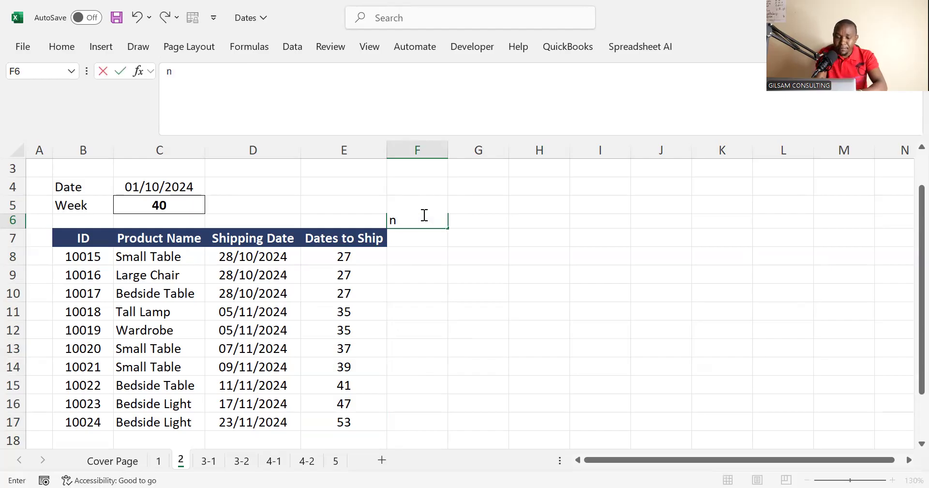
{"action": "key", "text": "BackSpace"}
{"action": "type", "text": "week"}
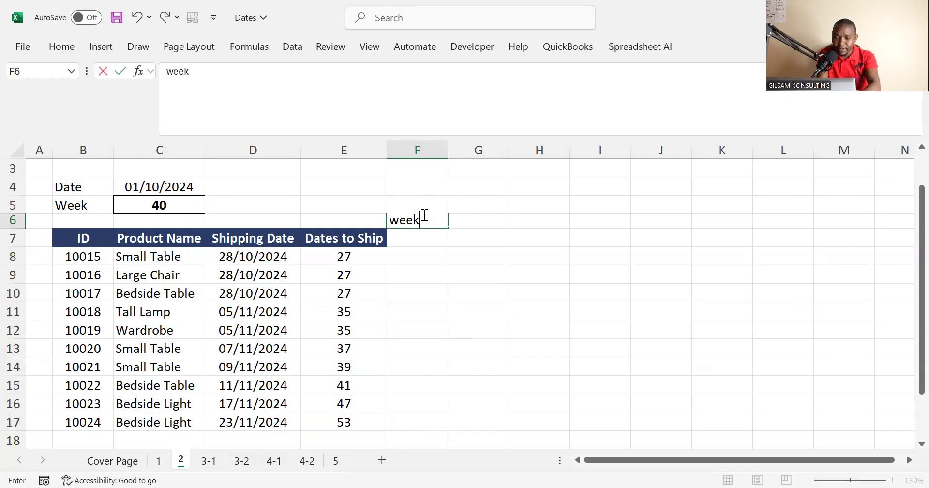
{"action": "type", "text": "num exc"}
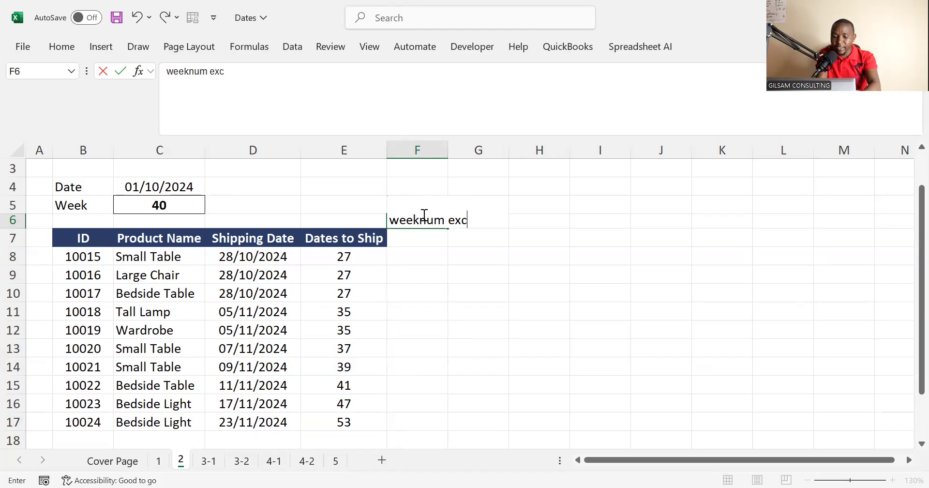
{"action": "type", "text": "els"}
{"action": "key", "text": "ctrl+Return"}
{"action": "left_click", "coordinate": [503, 270]}
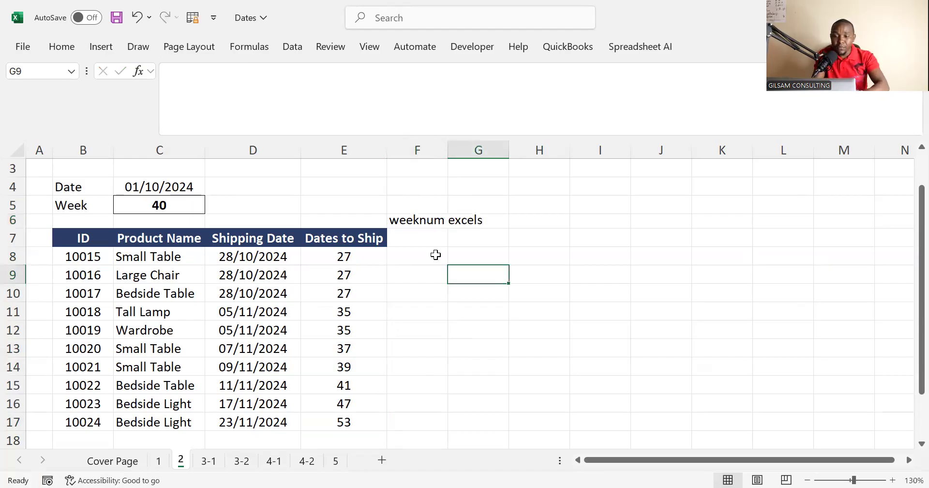
- Replace the Week formula in C5 with =WEEKNUM(C4), and check the Date cell it refers to
{"action": "left_click", "coordinate": [183, 192]}
{"action": "key", "text": "Down"}
{"action": "key", "text": "Down"}
{"action": "key", "text": "Up"}
{"action": "key", "text": "Delete"}
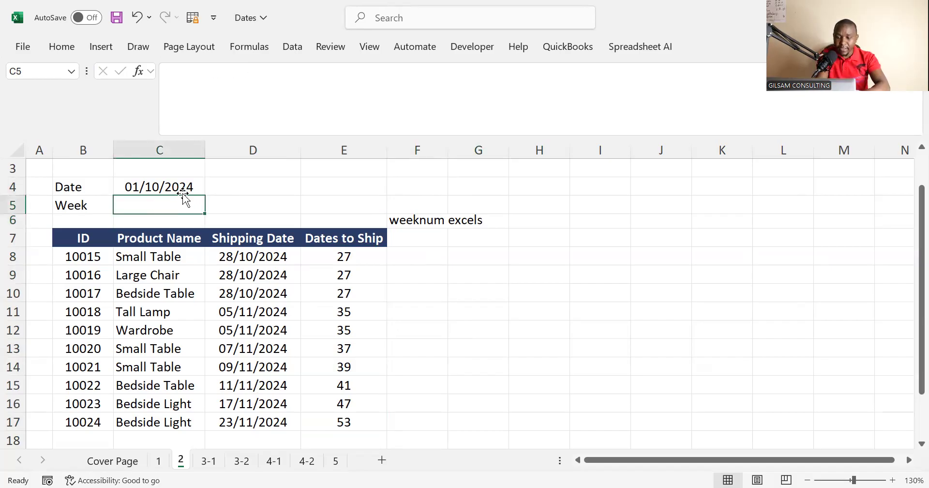
{"action": "type", "text": "="}
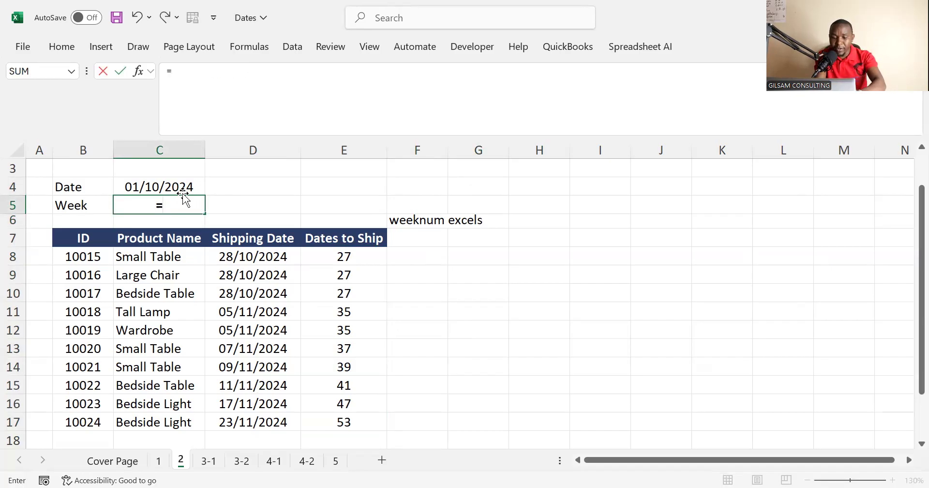
{"action": "type", "text": "week"}
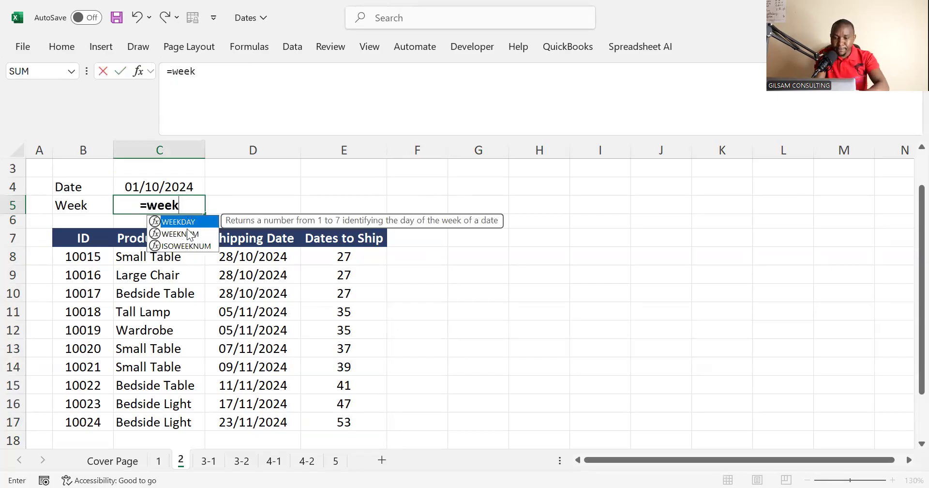
{"action": "double_click", "coordinate": [182, 233]}
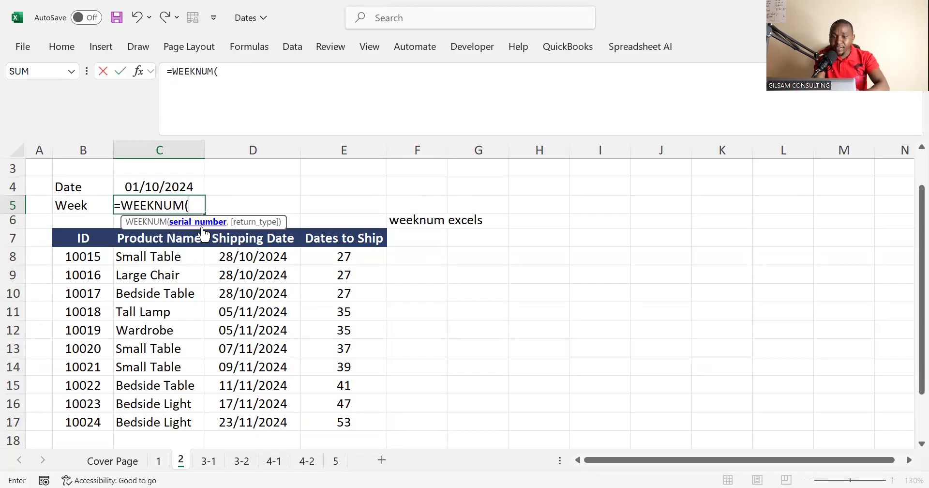
{"action": "left_click", "coordinate": [151, 183]}
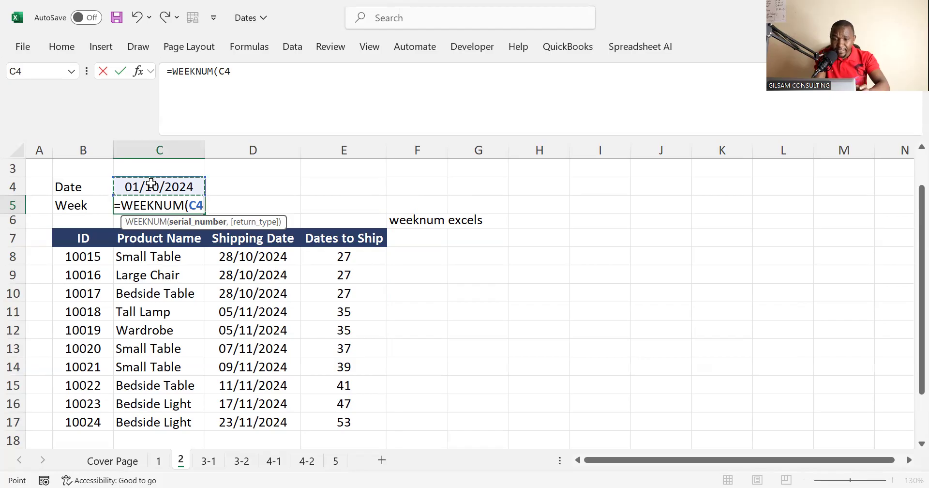
{"action": "key", "text": "ctrl+Return"}
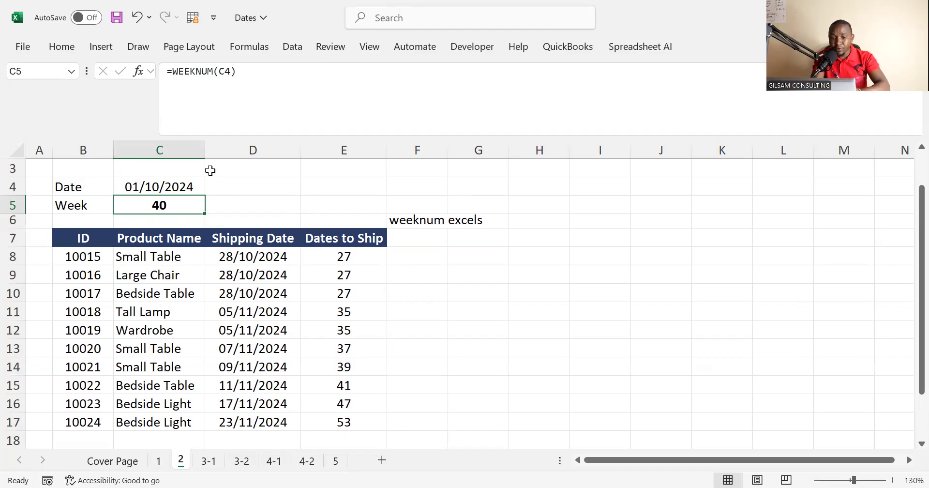
{"action": "left_click", "coordinate": [162, 186]}
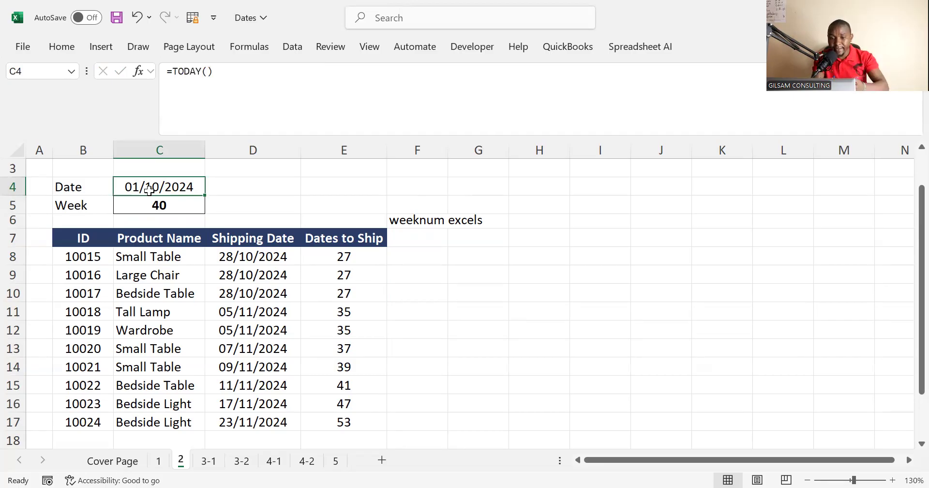
{"action": "left_click", "coordinate": [137, 205]}
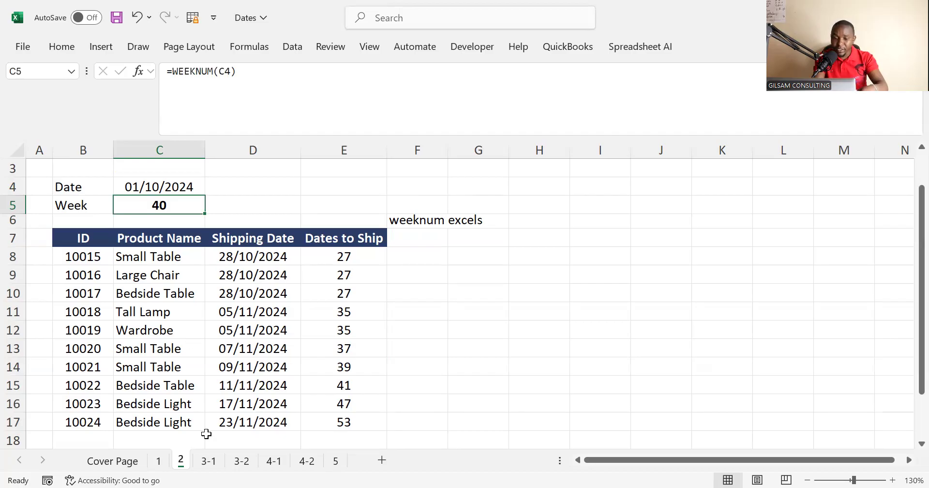
- Clear the Working Days to Ship values in F8:F17 on sheet 3-1
{"action": "left_click", "coordinate": [208, 461]}
{"action": "left_click", "coordinate": [473, 389]}
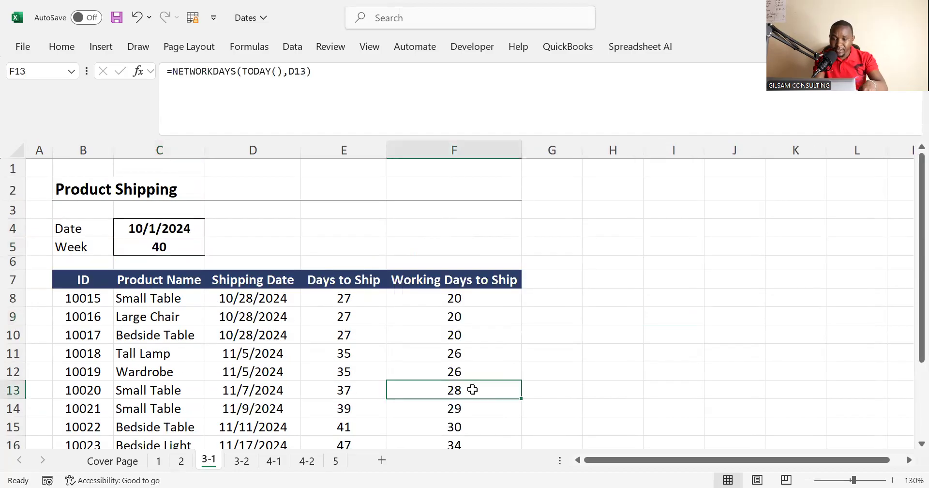
{"action": "left_click", "coordinate": [425, 299]}
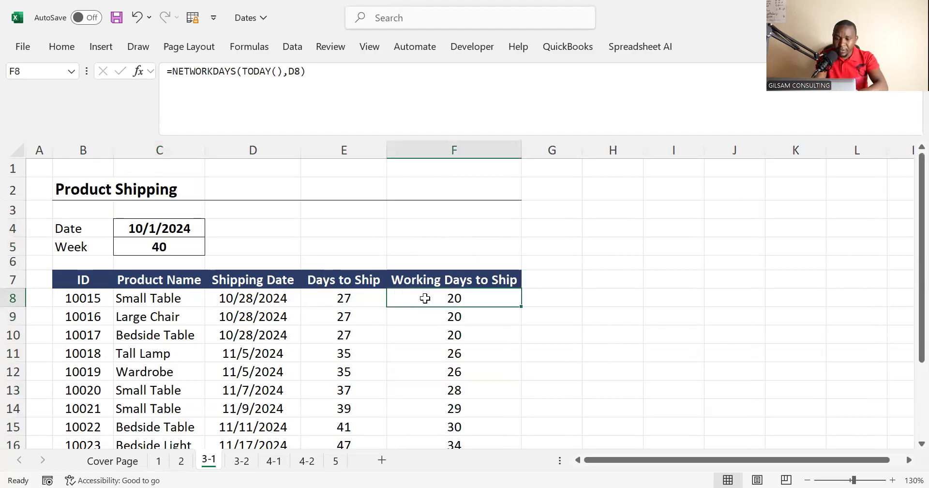
{"action": "key", "text": "Delete"}
{"action": "scroll", "coordinate": [425, 298], "scroll_direction": "up", "scroll_amount": 2}
{"action": "left_click", "coordinate": [502, 347]}
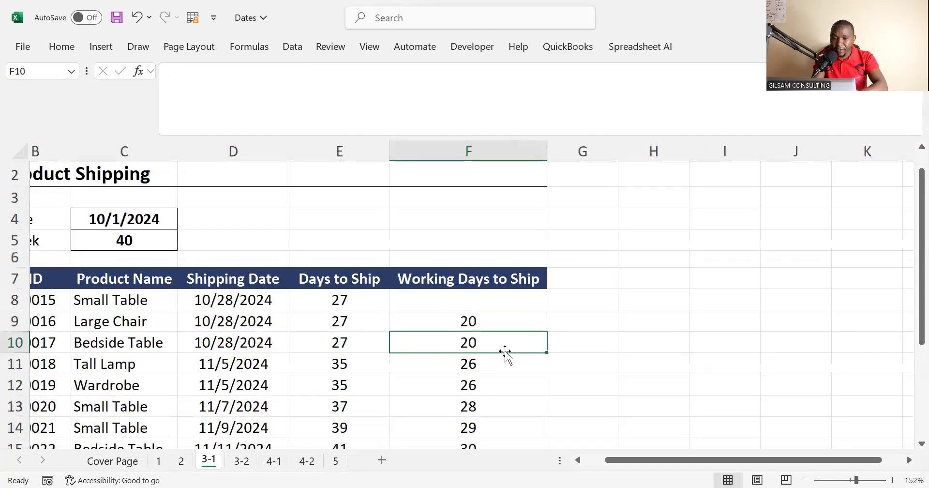
{"action": "left_click_drag", "start_coordinate": [454, 302], "coordinate": [451, 422]}
{"action": "key", "text": "Delete"}
{"action": "left_click", "coordinate": [601, 353]}
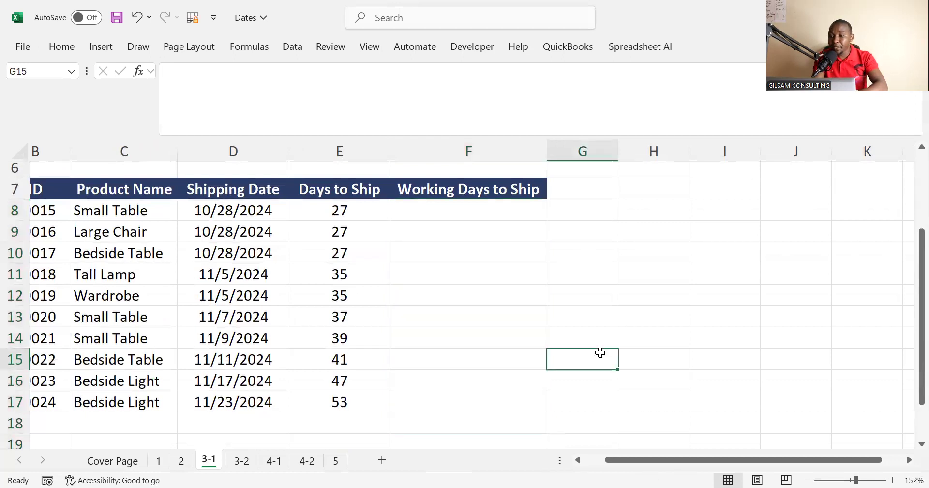
- Start a NETWORKDAYS formula in F8, the first Working Days to Ship cell
{"action": "key", "text": "Up"}
{"action": "key", "text": "Up"}
{"action": "key", "text": "Up"}
{"action": "key", "text": "Up"}
{"action": "key", "text": "Up"}
{"action": "key", "text": "Up"}
{"action": "key", "text": "Up"}
{"action": "key", "text": "Up"}
{"action": "key", "text": "Up"}
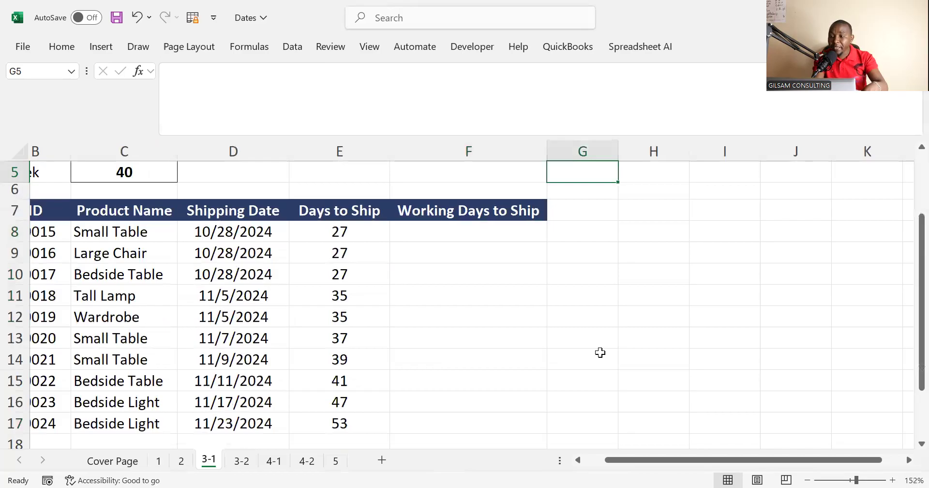
{"action": "key", "text": "Up"}
{"action": "key", "text": "Up"}
{"action": "key", "text": "Up"}
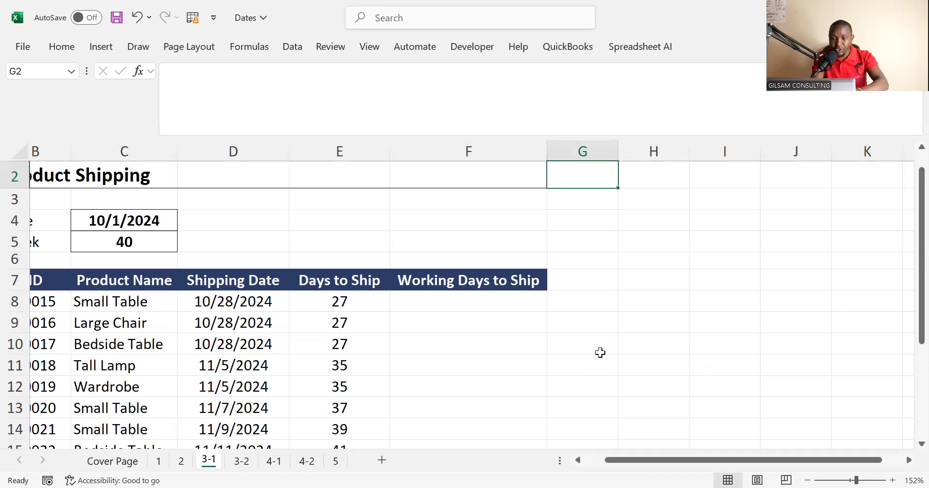
{"action": "left_click", "coordinate": [422, 302]}
{"action": "type", "text": "="}
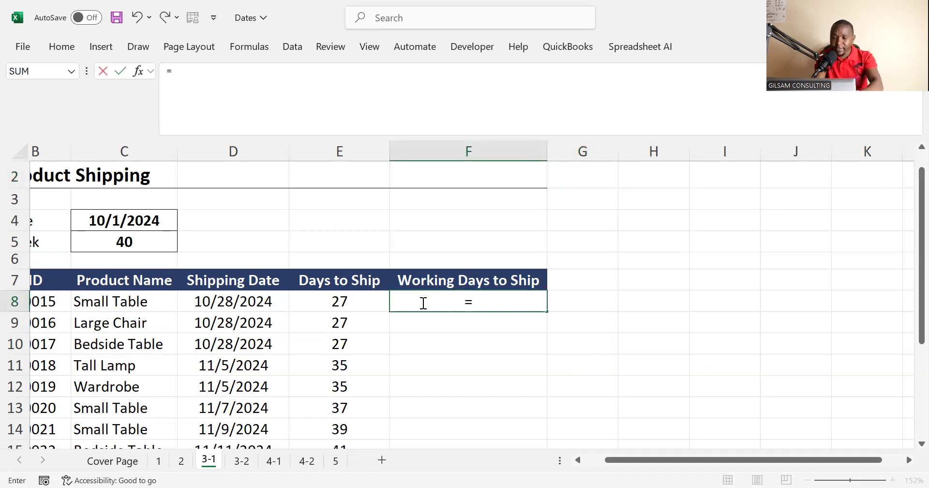
{"action": "type", "text": "net"}
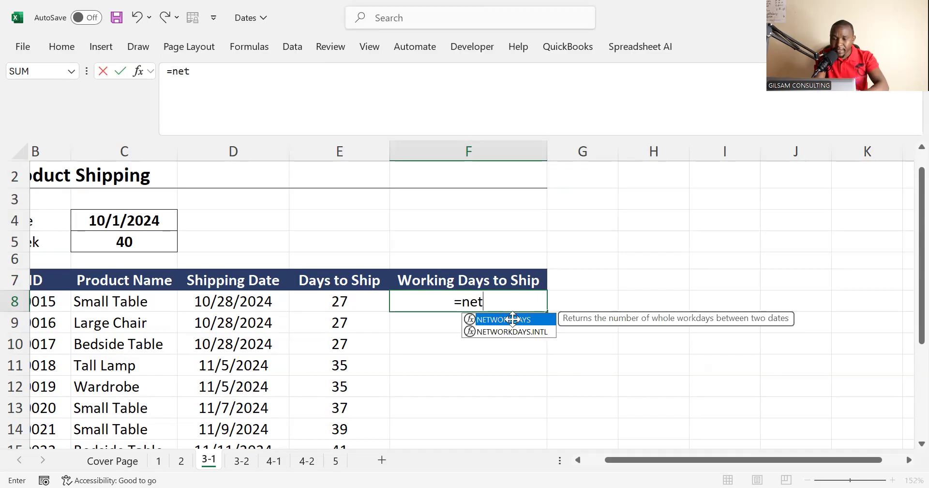
{"action": "double_click", "coordinate": [513, 319]}
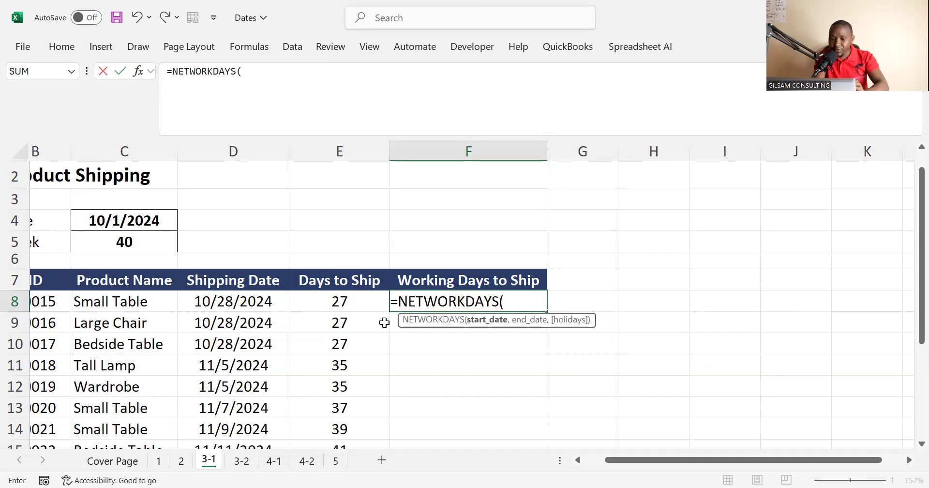
{"action": "left_click", "coordinate": [236, 303]}
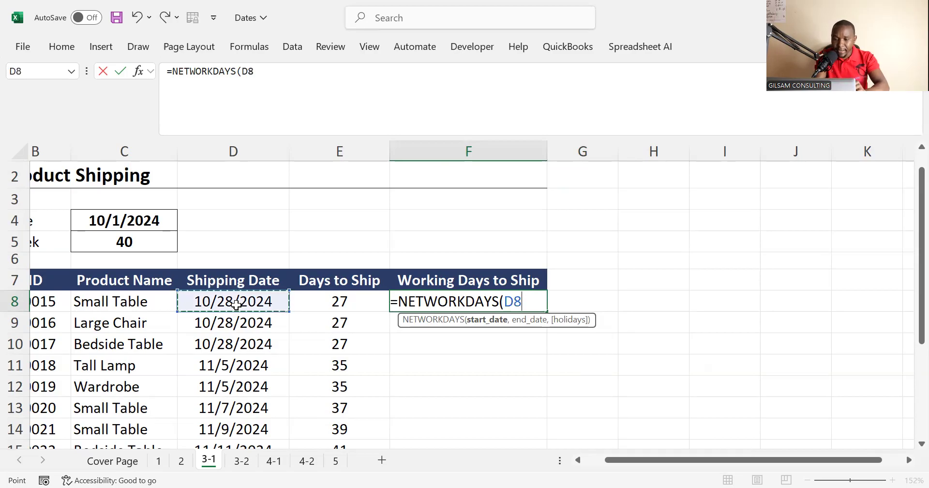
{"action": "key", "text": "BackSpace"}
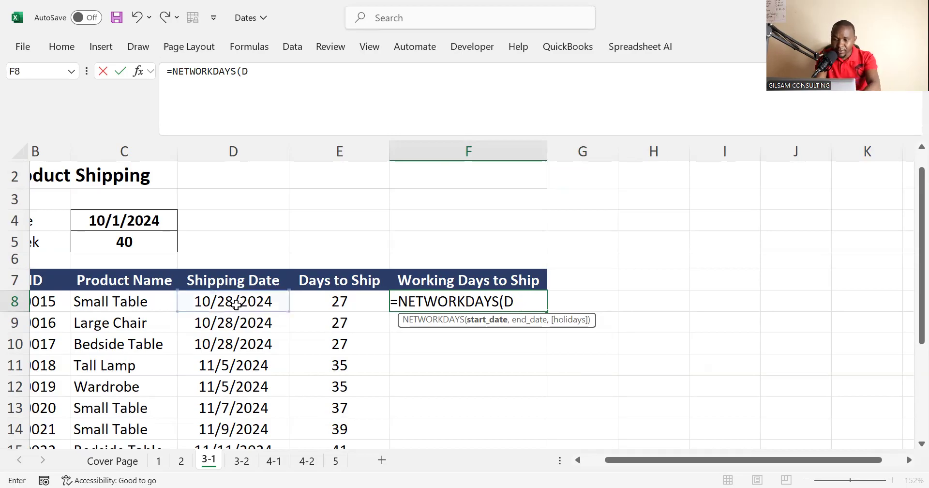
{"action": "key", "text": "BackSpace"}
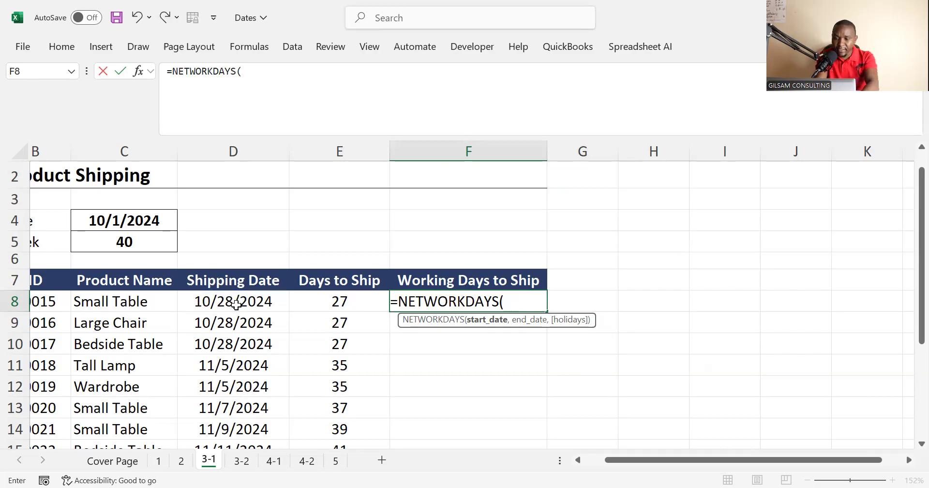
- Complete the F8 formula as =NETWORKDAYS(TODAY(),D8), accepting the closing parenthesis correction
{"action": "type", "text": "tod"}
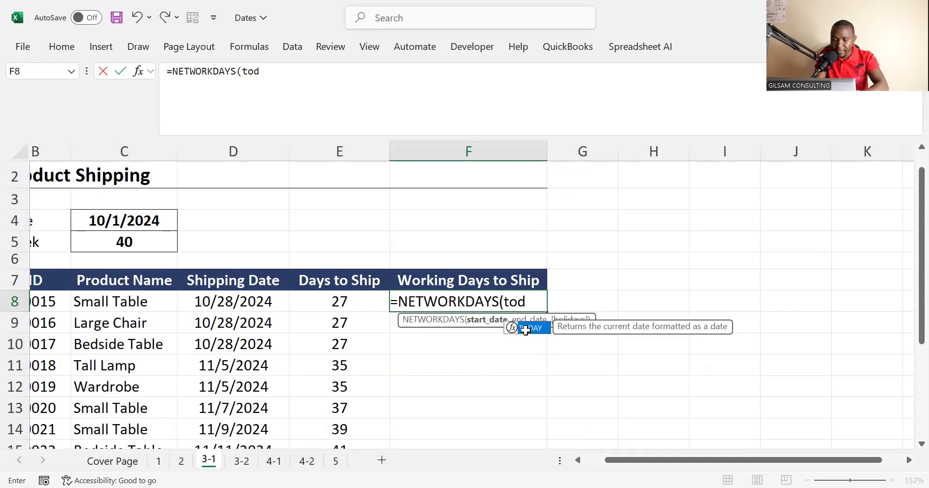
{"action": "double_click", "coordinate": [526, 330]}
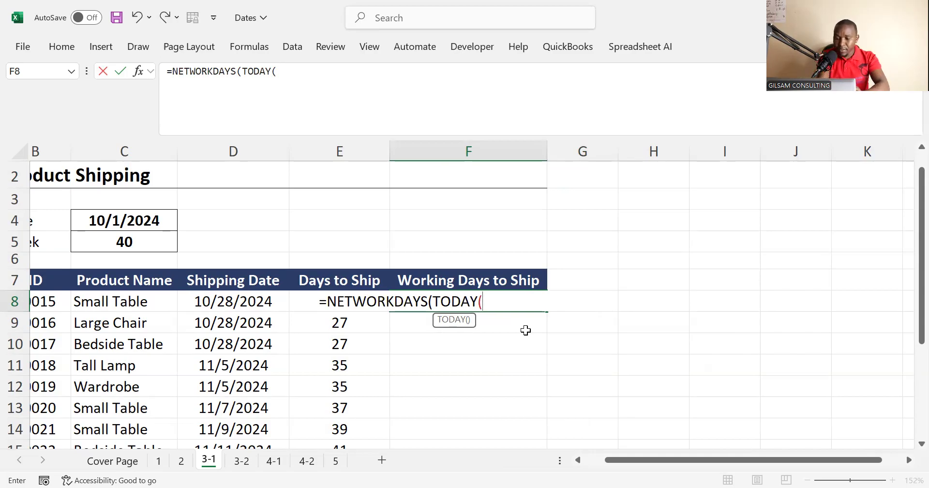
{"action": "type", "text": ")"}
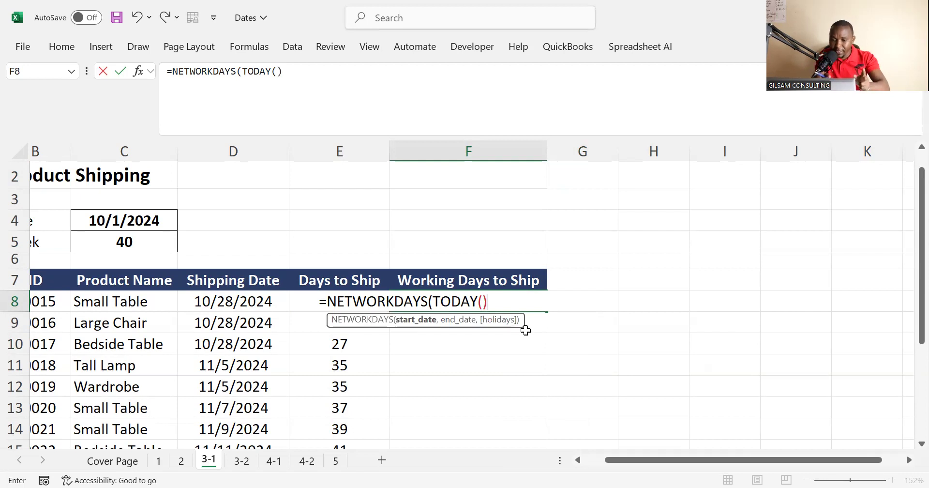
{"action": "type", "text": ","}
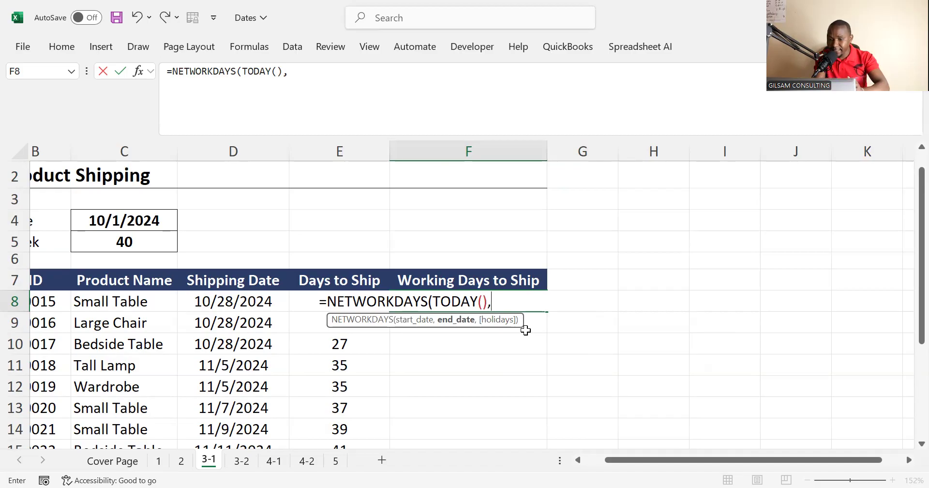
{"action": "left_click", "coordinate": [242, 300]}
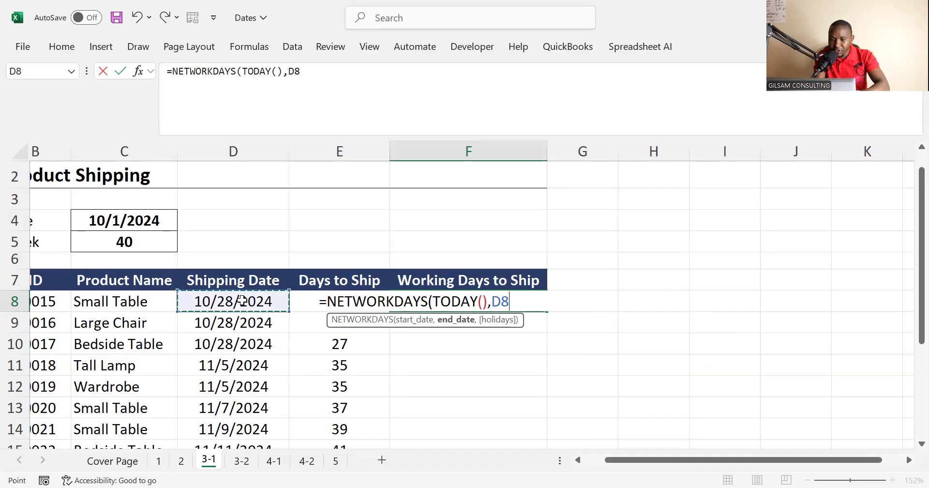
{"action": "key", "text": "Return"}
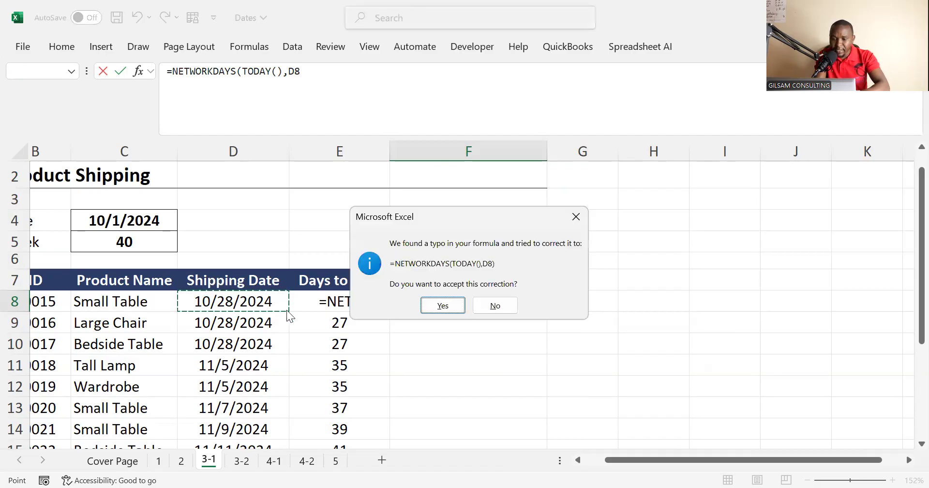
{"action": "left_click", "coordinate": [441, 306]}
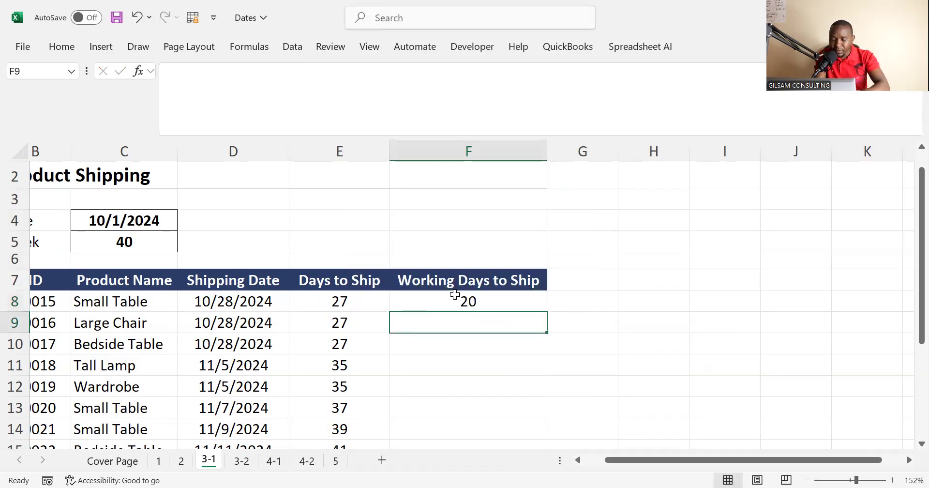
- Copy the working-days formula from F8 down through F17 and check the last product's row
{"action": "left_click", "coordinate": [455, 295]}
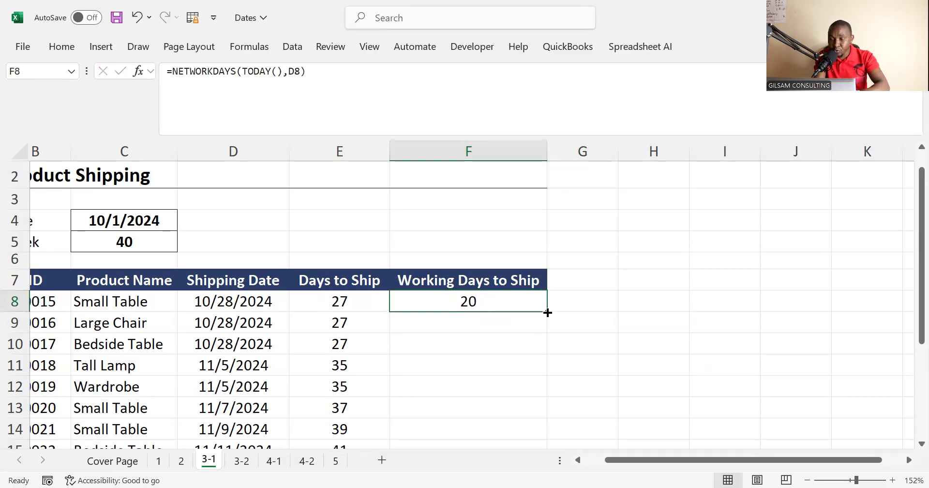
{"action": "left_click_drag", "start_coordinate": [547, 312], "coordinate": [473, 415]}
{"action": "left_click", "coordinate": [470, 374]}
{"action": "left_click", "coordinate": [435, 405]}
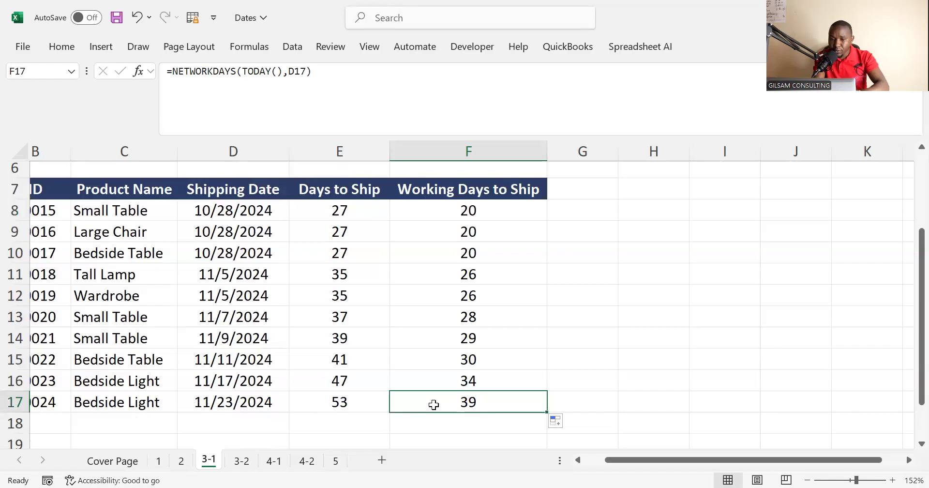
{"action": "left_click", "coordinate": [253, 396]}
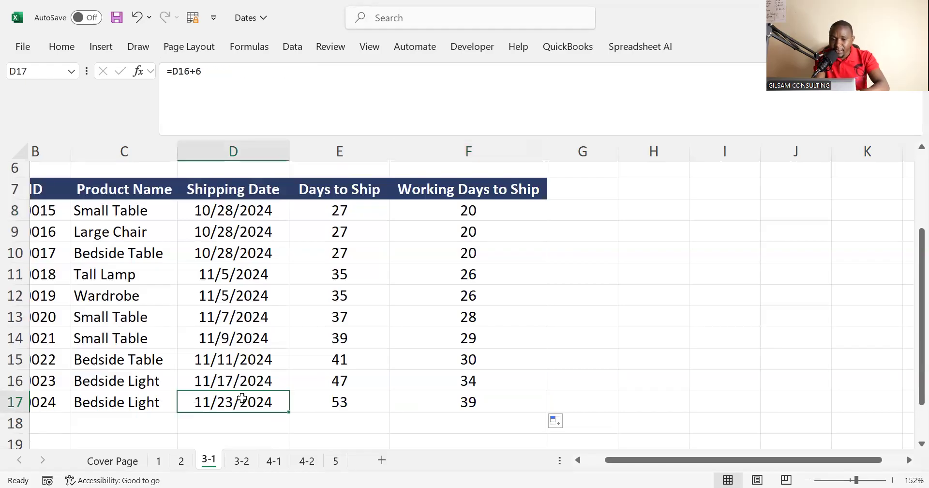
{"action": "left_click", "coordinate": [110, 403]}
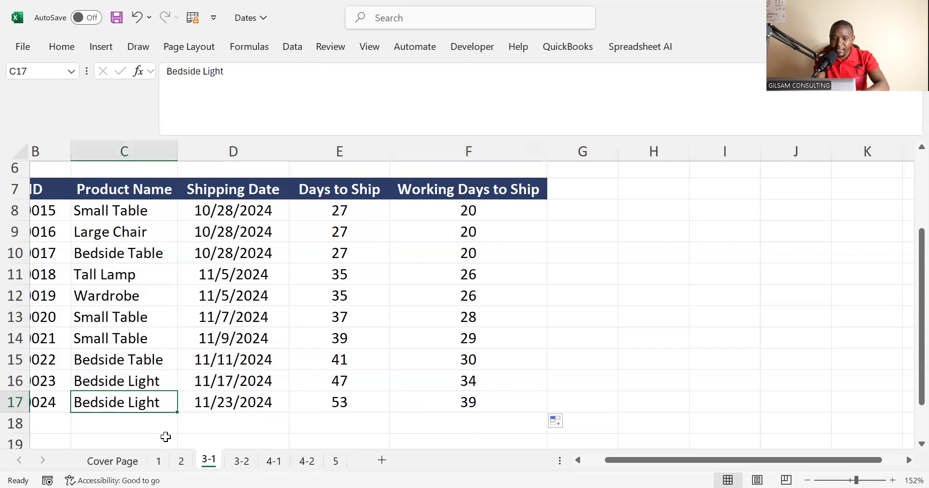
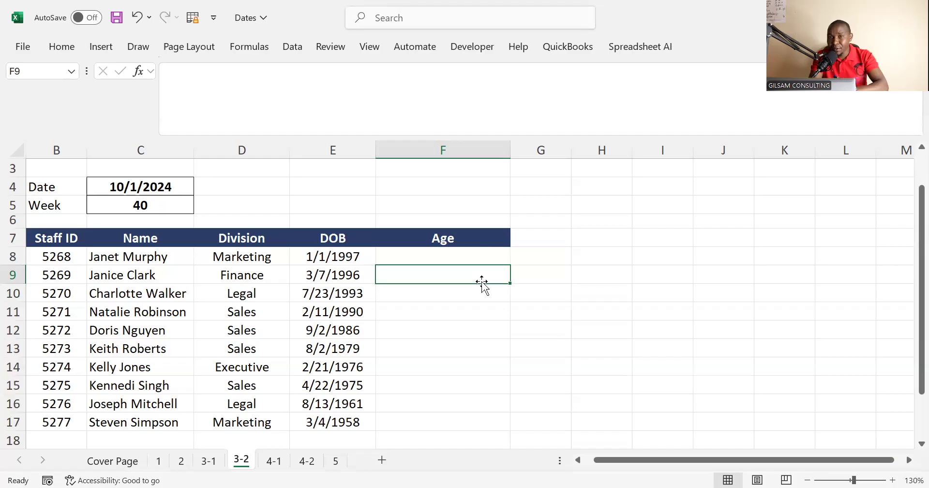
- Review the Division, DOB and Age columns of the staff table on sheet 3-2
{"action": "left_click", "coordinate": [416, 256]}
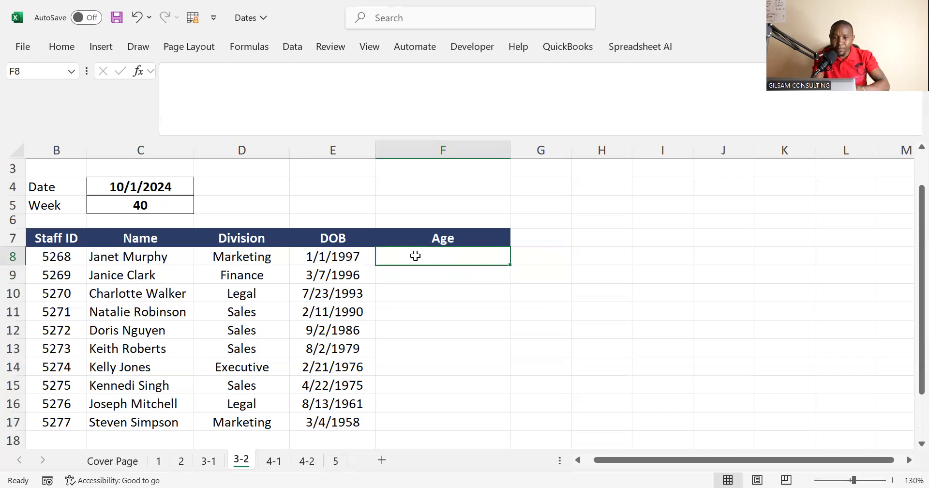
{"action": "left_click", "coordinate": [229, 243]}
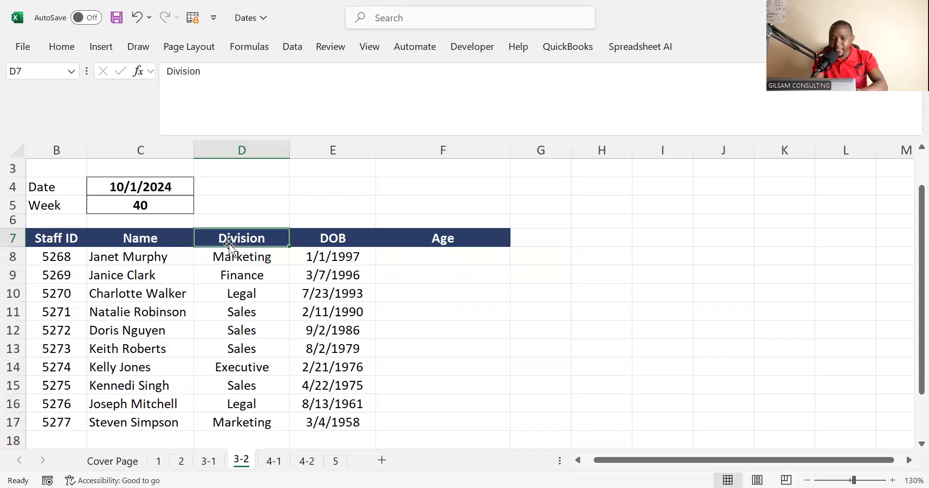
{"action": "left_click", "coordinate": [311, 240]}
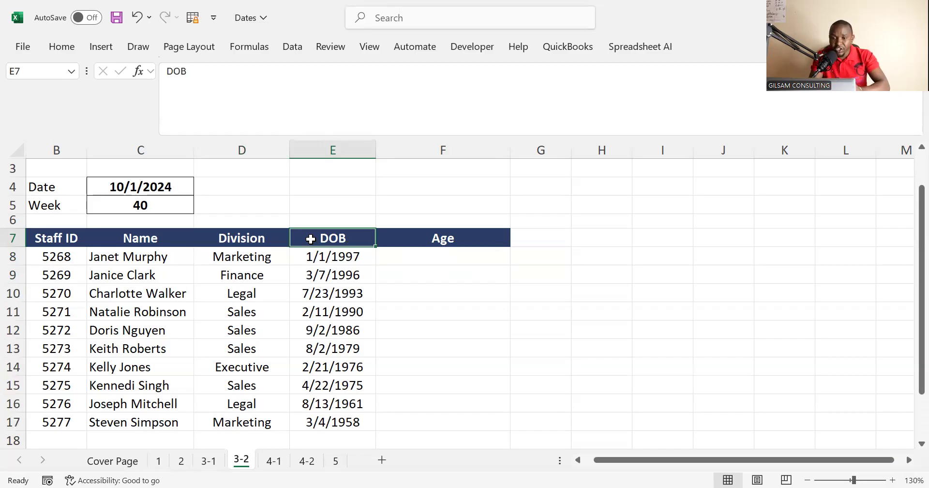
{"action": "left_click", "coordinate": [411, 238]}
{"action": "left_click", "coordinate": [405, 251]}
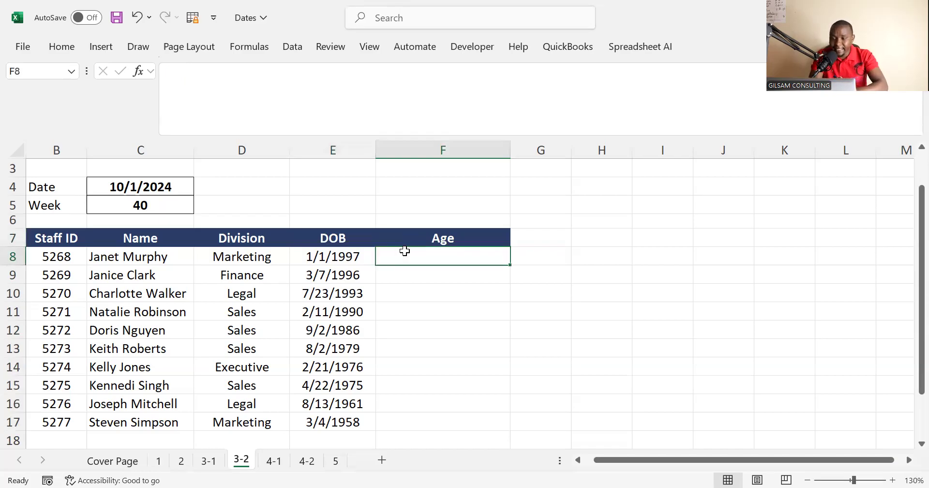
- Enter the note "DATEDIF" in F4 above the Age column and color its text red
{"action": "left_click", "coordinate": [460, 191]}
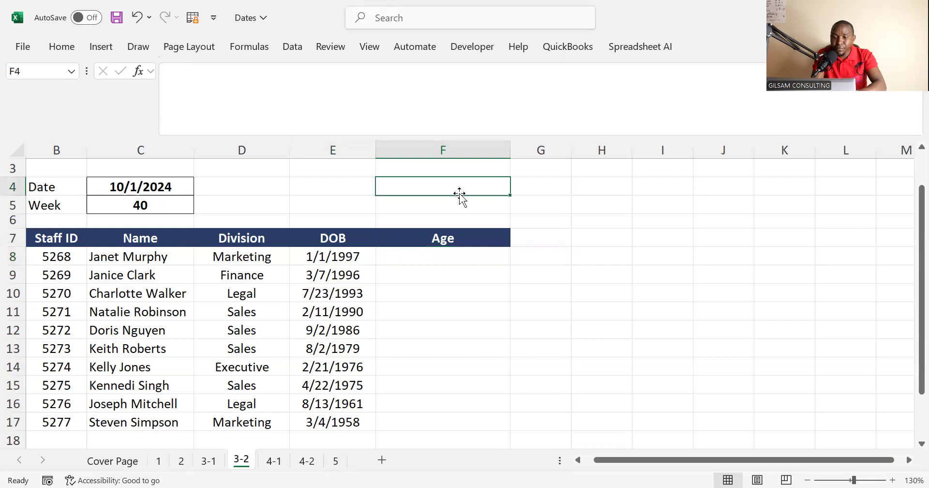
{"action": "type", "text": "DA"}
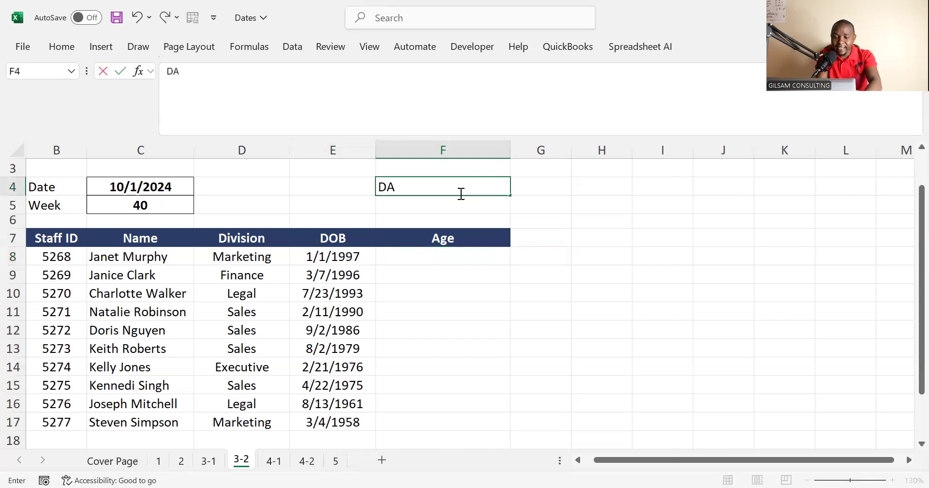
{"action": "type", "text": "TEDIF"}
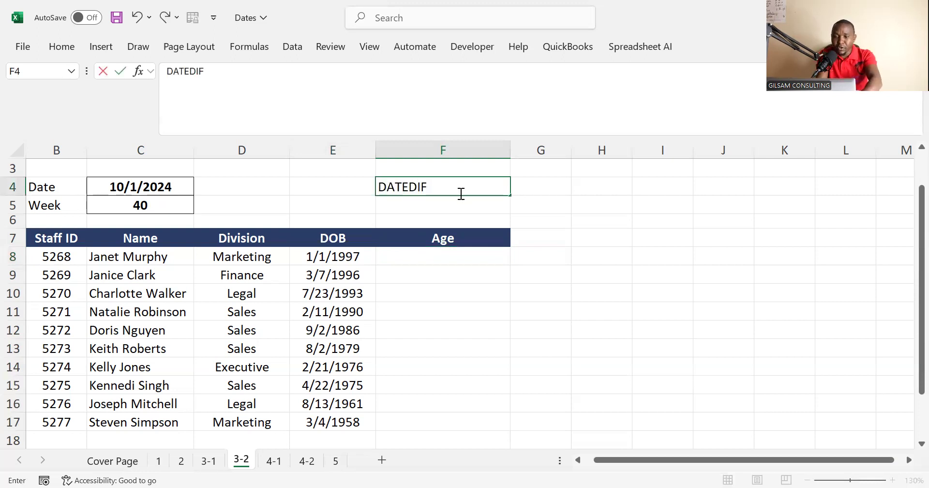
{"action": "left_click", "coordinate": [561, 231]}
{"action": "left_click", "coordinate": [411, 190]}
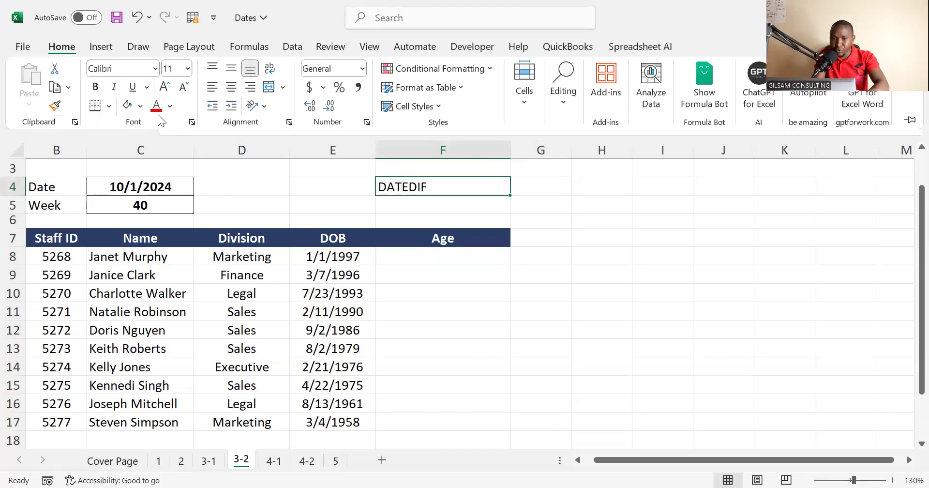
{"action": "left_click", "coordinate": [156, 106]}
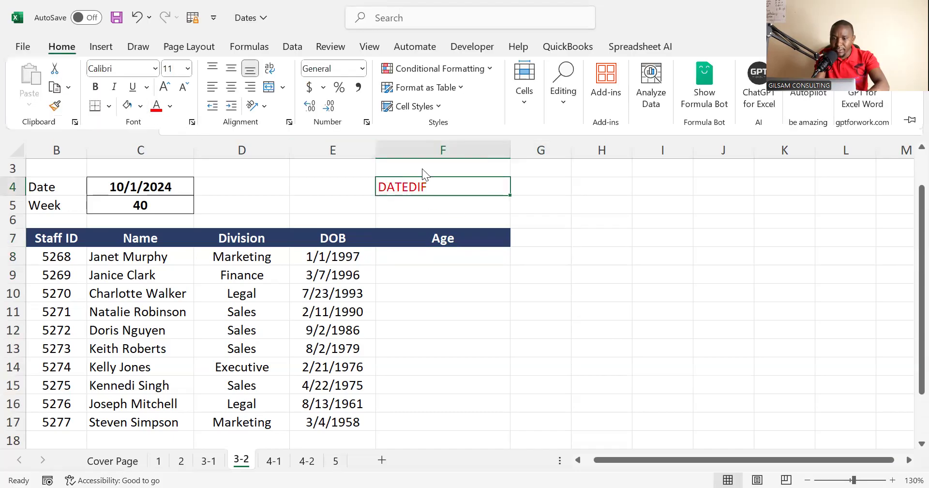
{"action": "left_click", "coordinate": [526, 213]}
{"action": "left_click", "coordinate": [437, 262]}
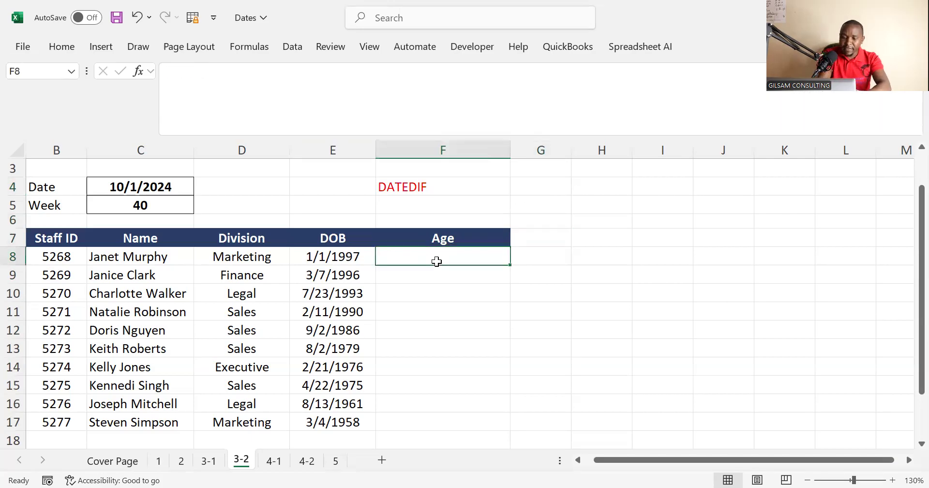
{"action": "type", "text": "=D"}
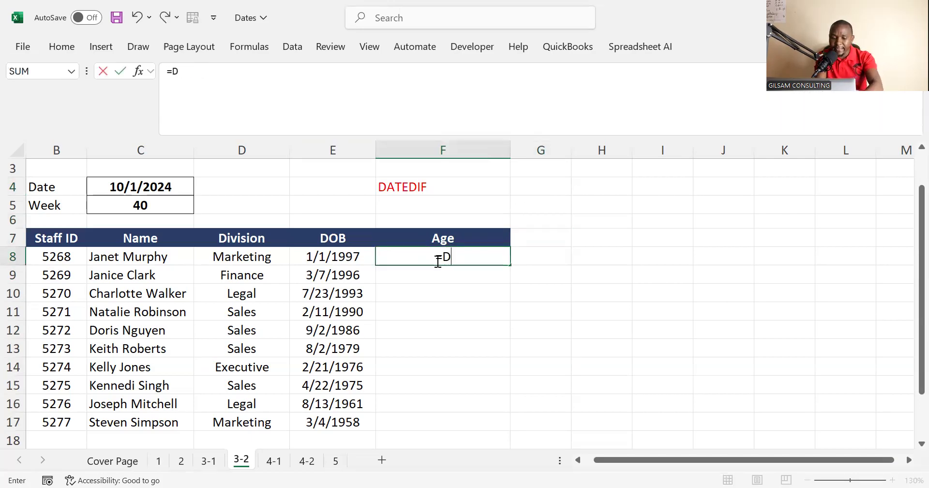
{"action": "type", "text": "ATE"}
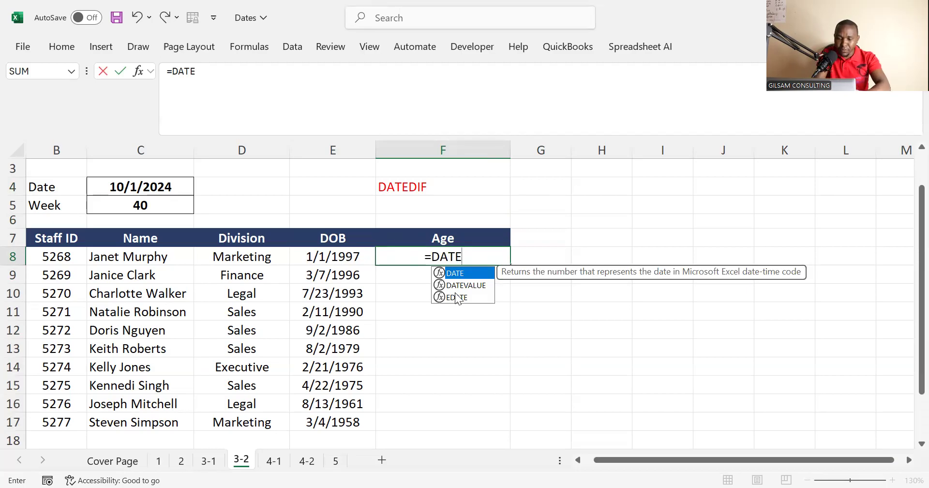
{"action": "type", "text": "DIF"}
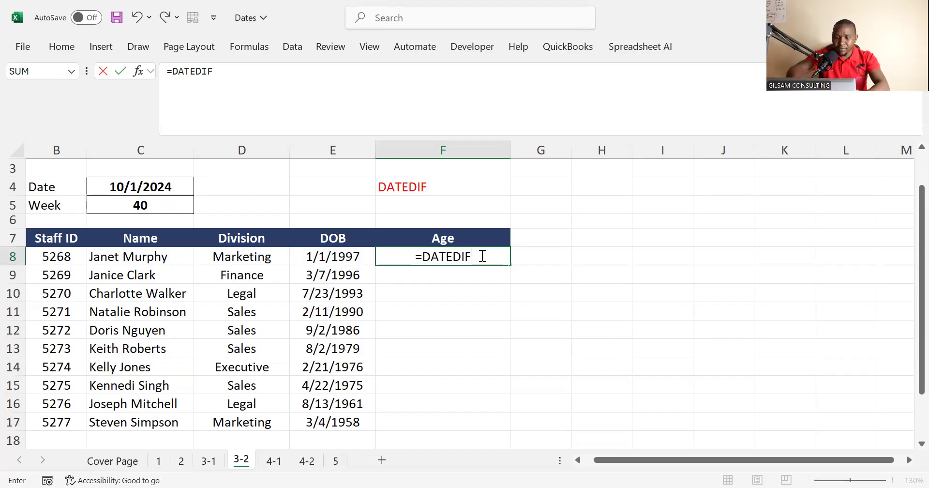
{"action": "type", "text": "("}
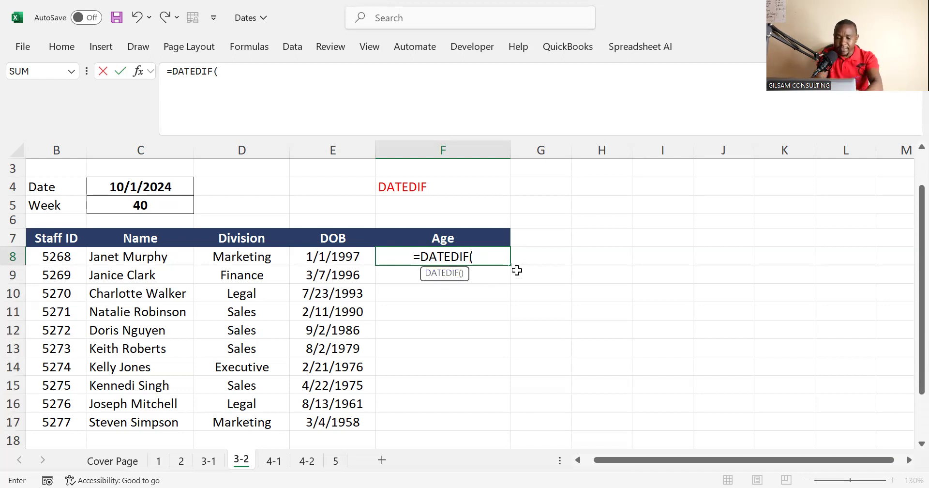
{"action": "type", "text": "TOD"}
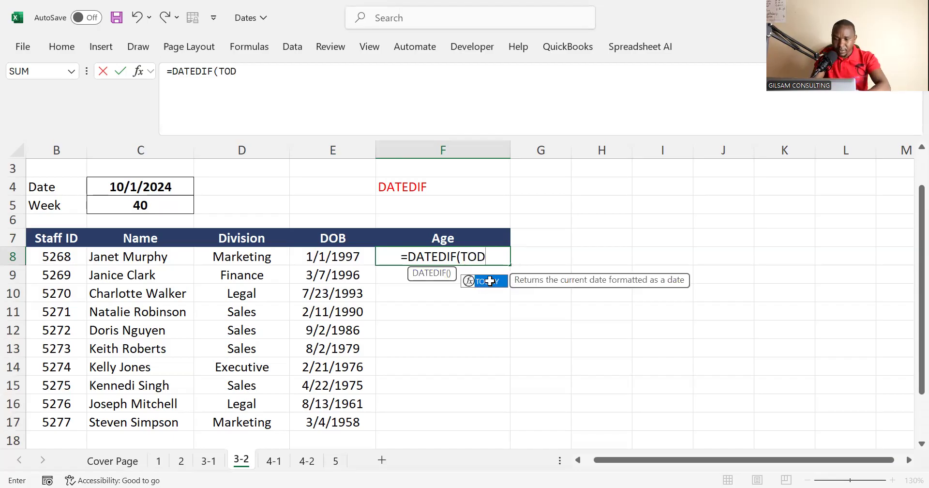
{"action": "double_click", "coordinate": [490, 280]}
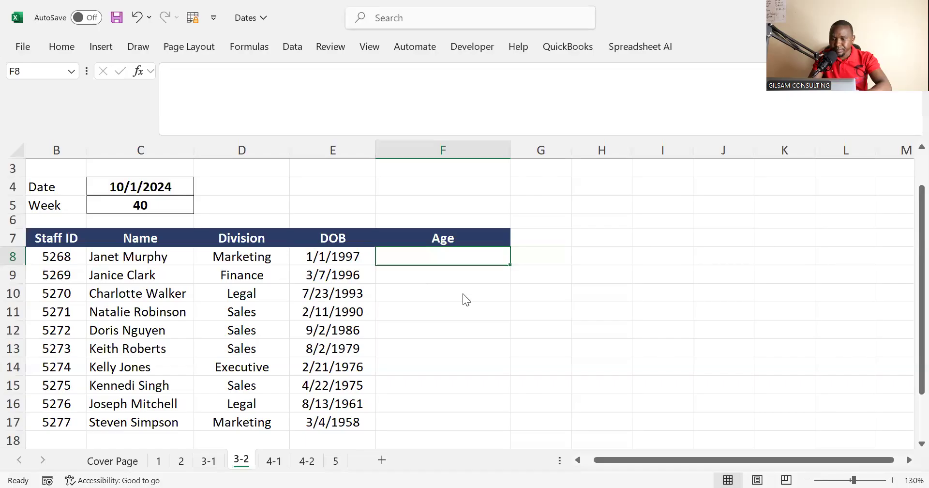
- Start a DATEDIF formula in F8 with the first staff member's DOB cell E8 as the start date
{"action": "left_click", "coordinate": [440, 274]}
{"action": "left_click", "coordinate": [451, 254]}
{"action": "type", "text": "="}
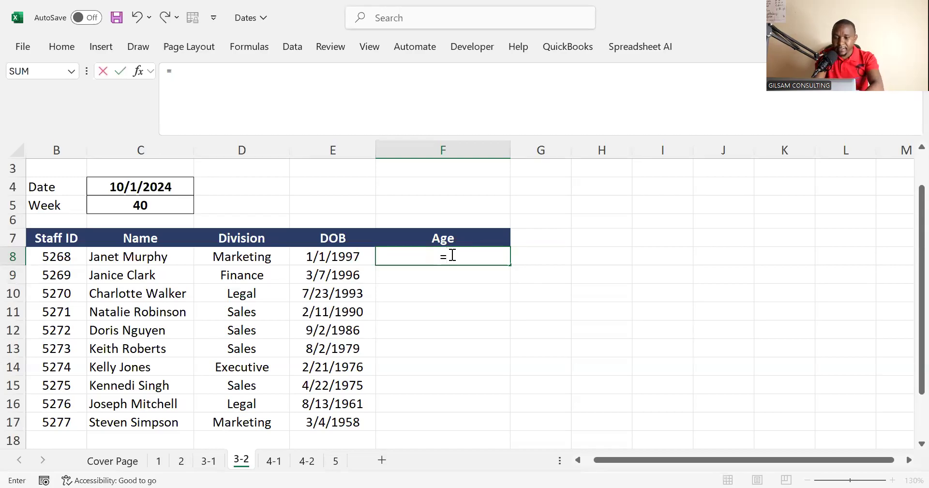
{"action": "type", "text": "DATE"}
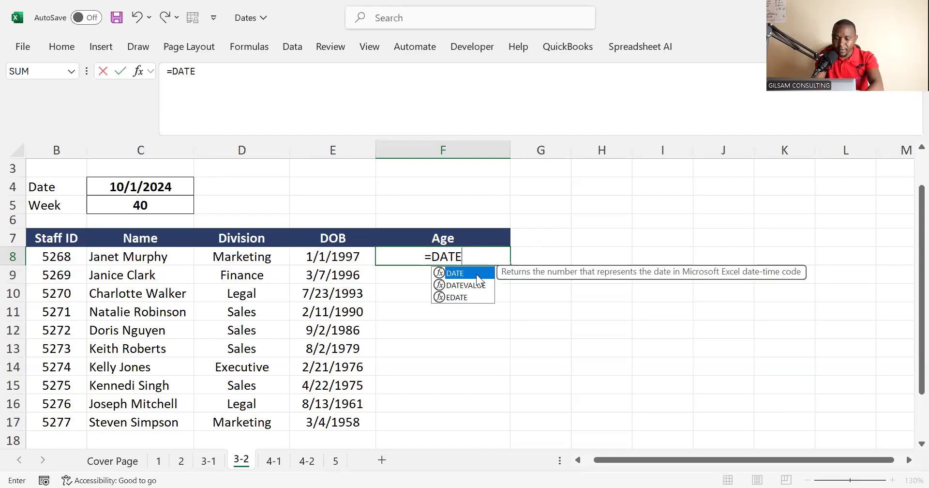
{"action": "type", "text": "DIF"}
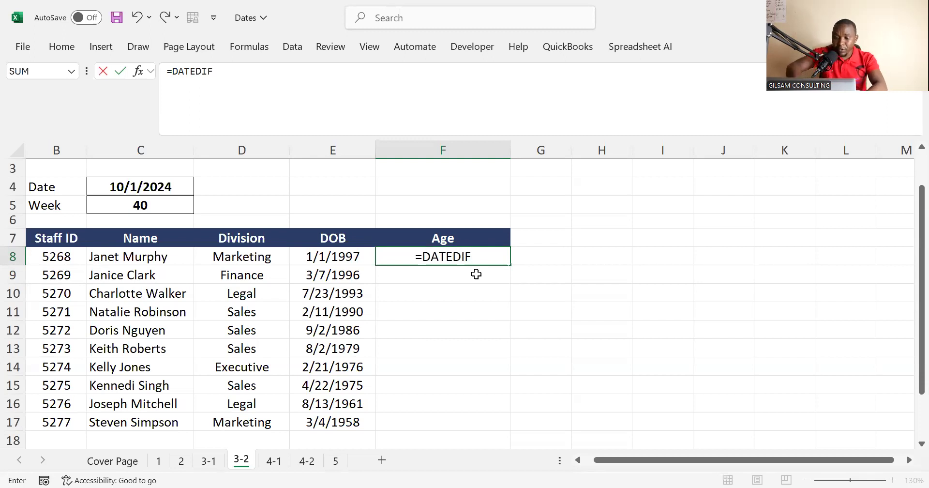
{"action": "type", "text": "("}
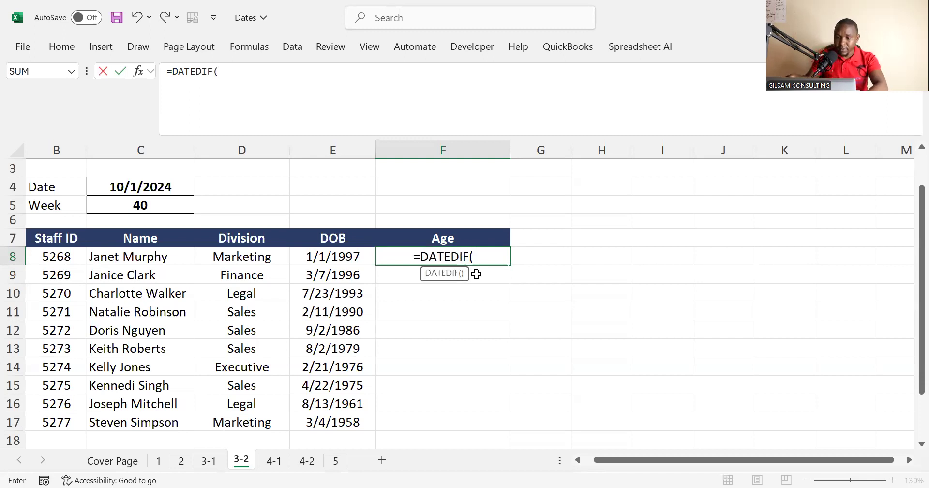
{"action": "left_click", "coordinate": [327, 252]}
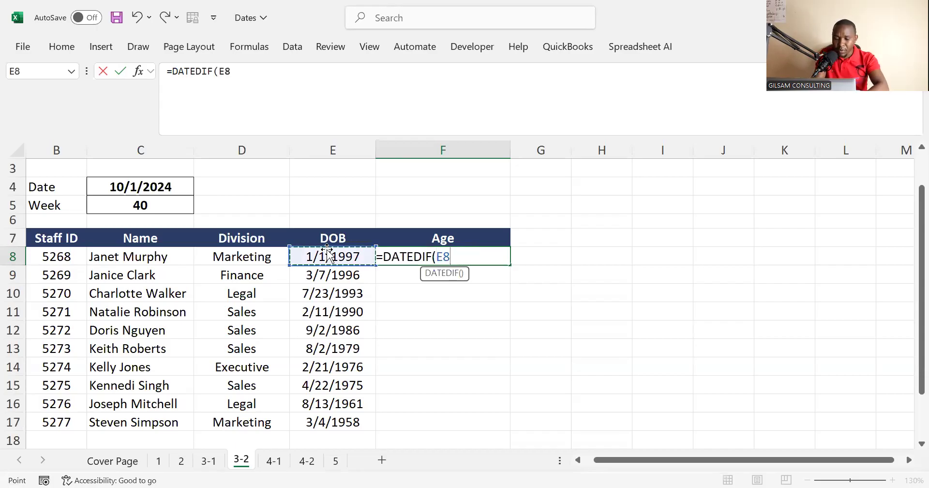
{"action": "type", "text": ","}
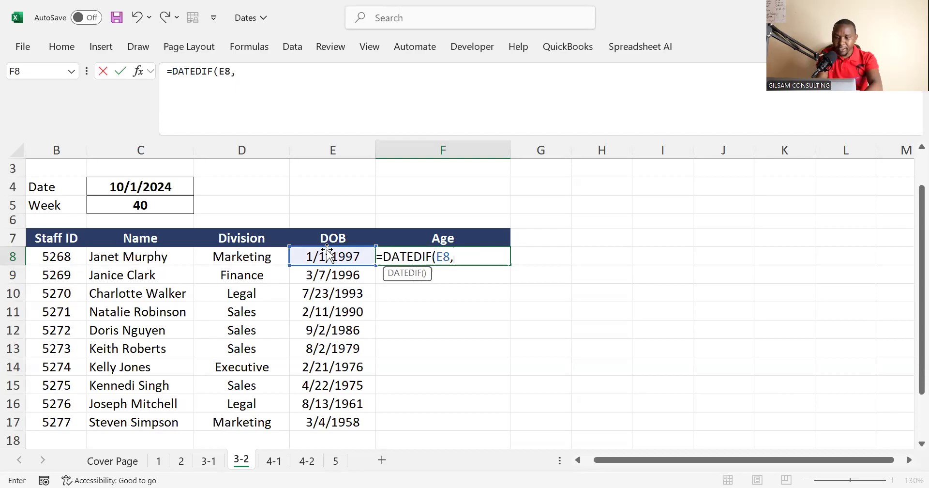
- Complete the F8 formula as =DATEDIF(E8,TODAY(),"Y") to calculate the age in full years
{"action": "type", "text": "TOD"}
{"action": "left_click", "coordinate": [491, 250]}
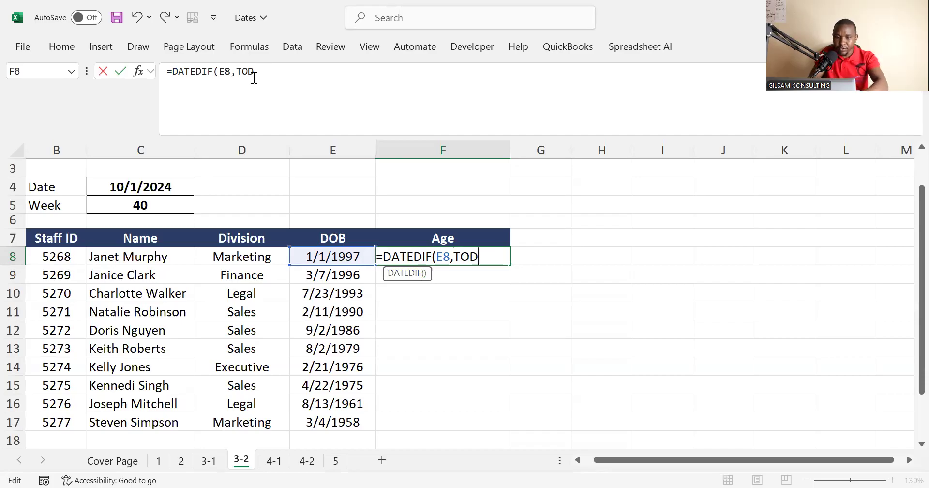
{"action": "type", "text": "AY"}
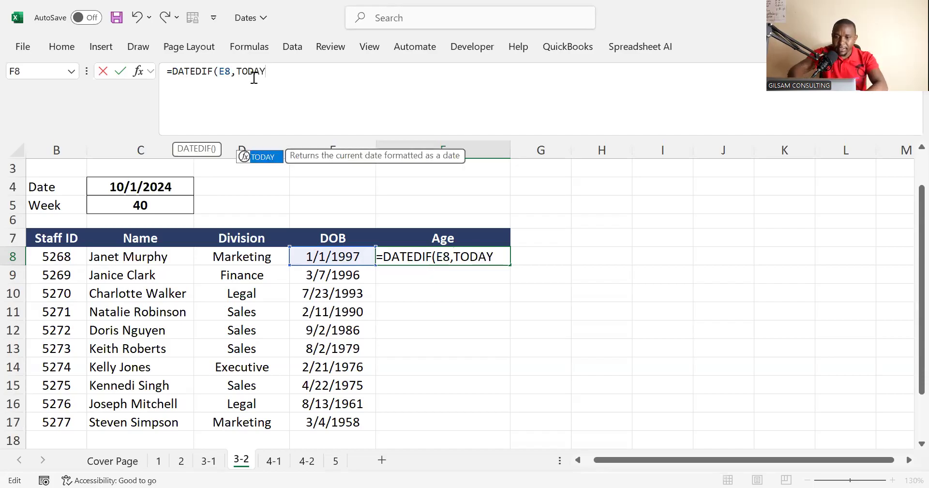
{"action": "type", "text": "(),"}
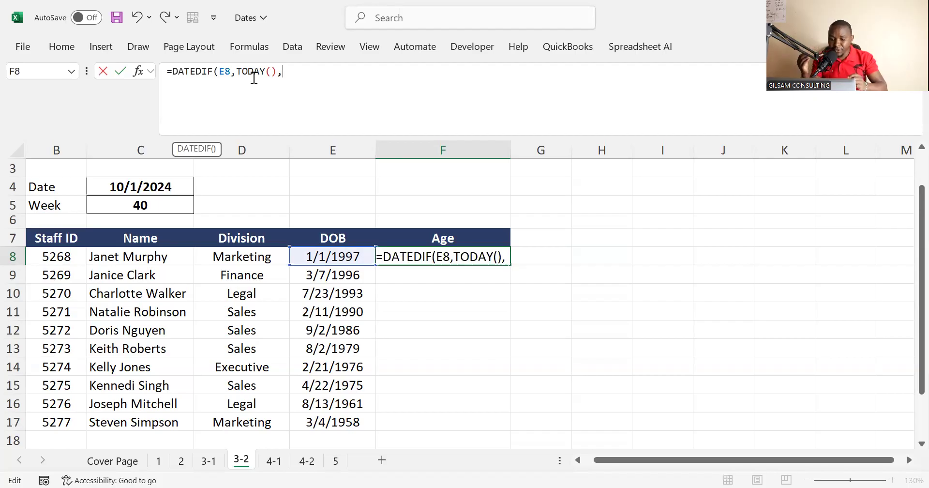
{"action": "type", "text": "\""}
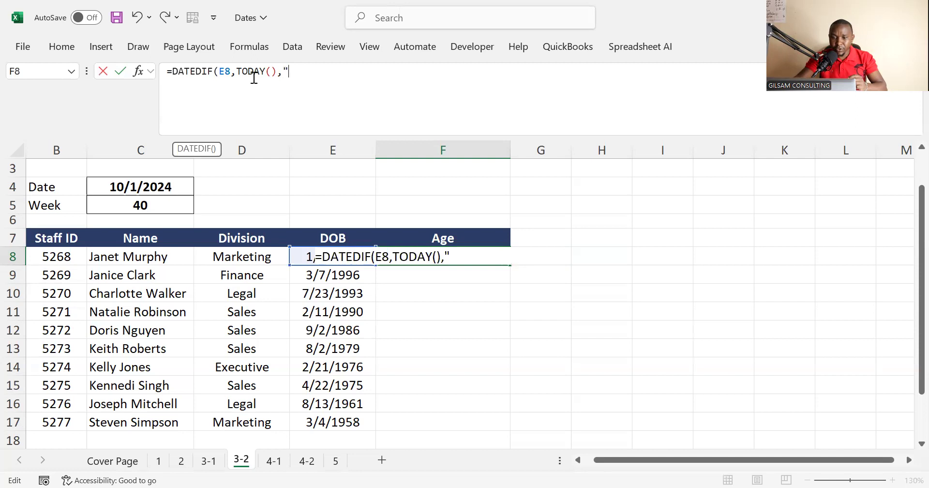
{"action": "type", "text": "Y"}
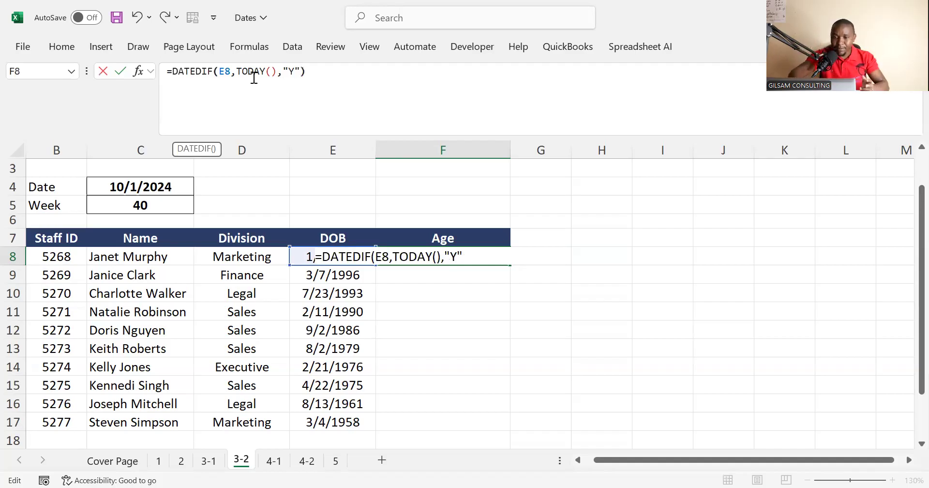
{"action": "type", "text": ")"}
{"action": "key", "text": "Return"}
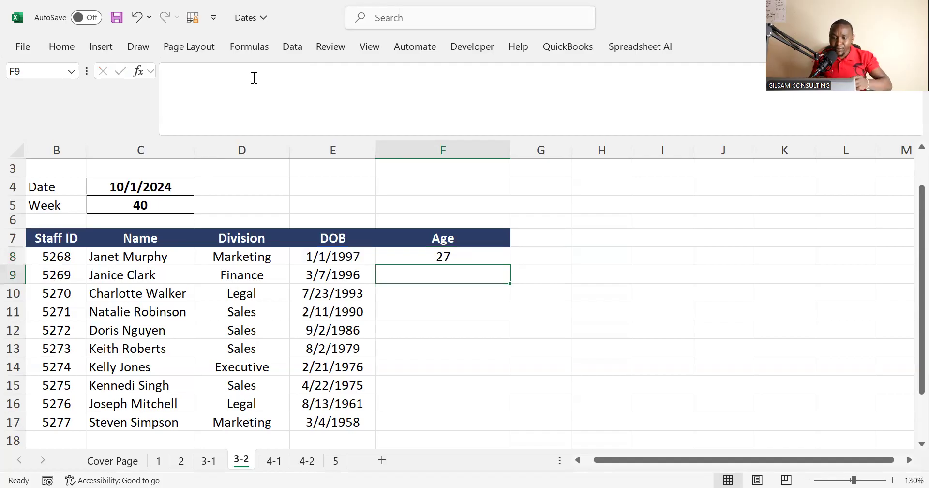
- Check the first DOB in E8, and copy the age formula from F8 down through F17
{"action": "left_click", "coordinate": [334, 254]}
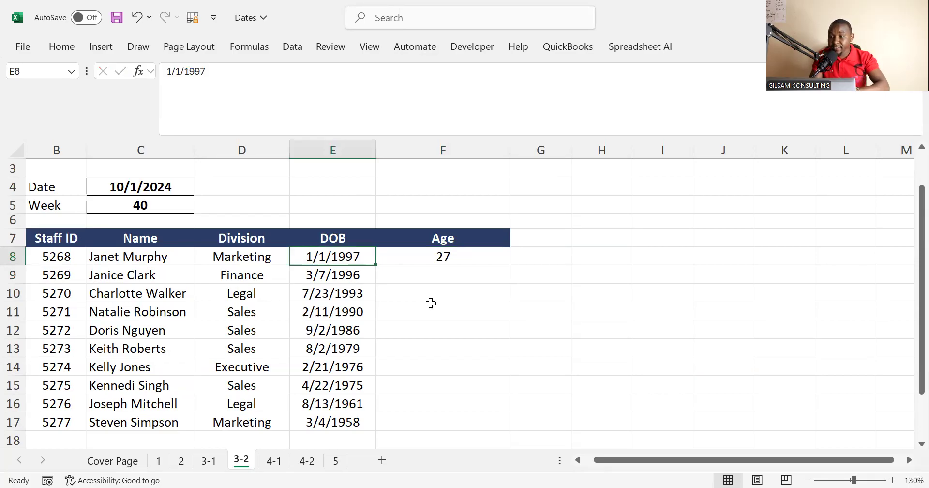
{"action": "left_click", "coordinate": [446, 259]}
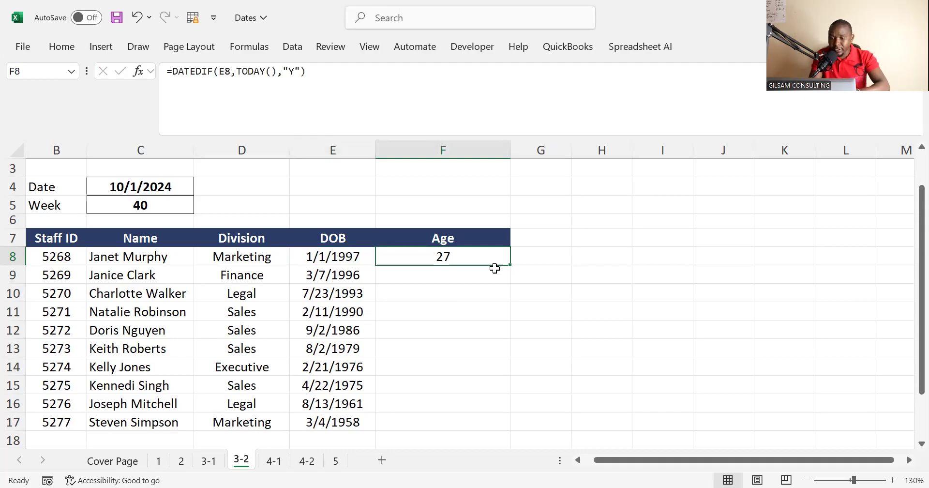
{"action": "double_click", "coordinate": [511, 265]}
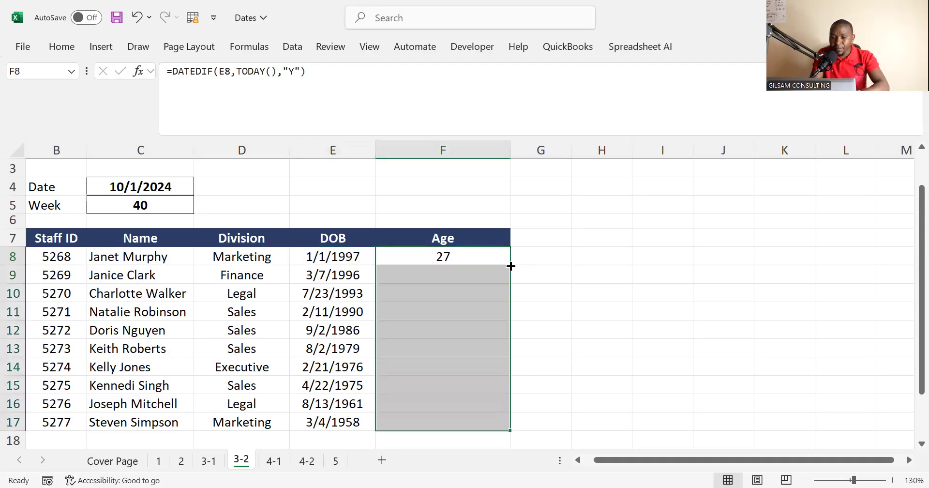
- Check the last staff row by comparing the age formula in F17 with the DOB in E17
{"action": "left_click", "coordinate": [465, 421]}
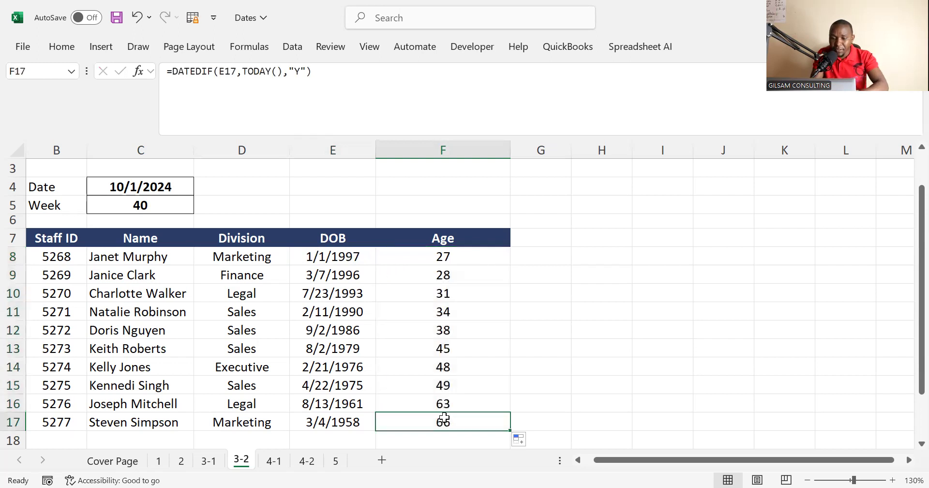
{"action": "left_click", "coordinate": [340, 419]}
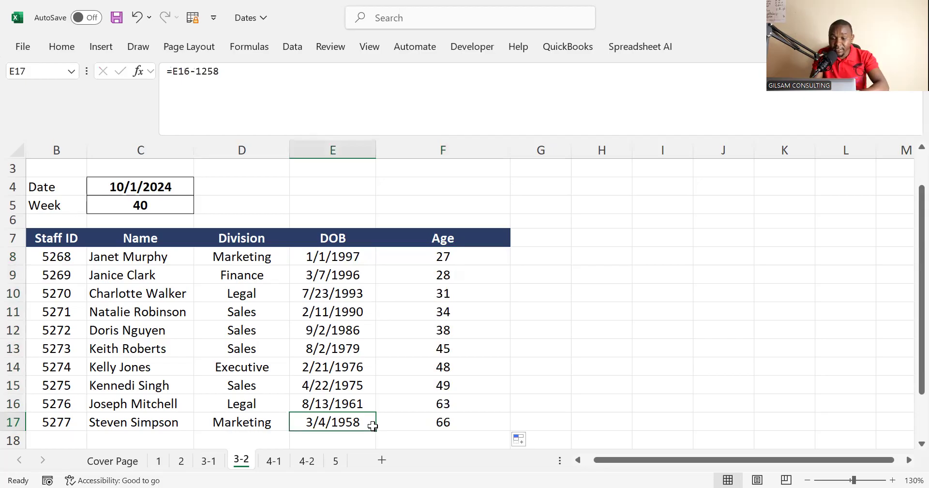
{"action": "left_click", "coordinate": [441, 427]}
{"action": "left_click", "coordinate": [554, 415]}
{"action": "left_click", "coordinate": [471, 417]}
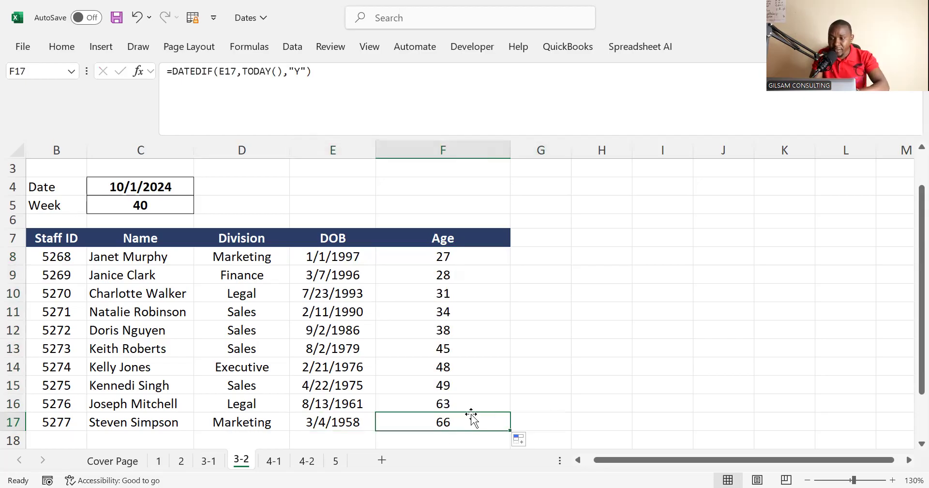